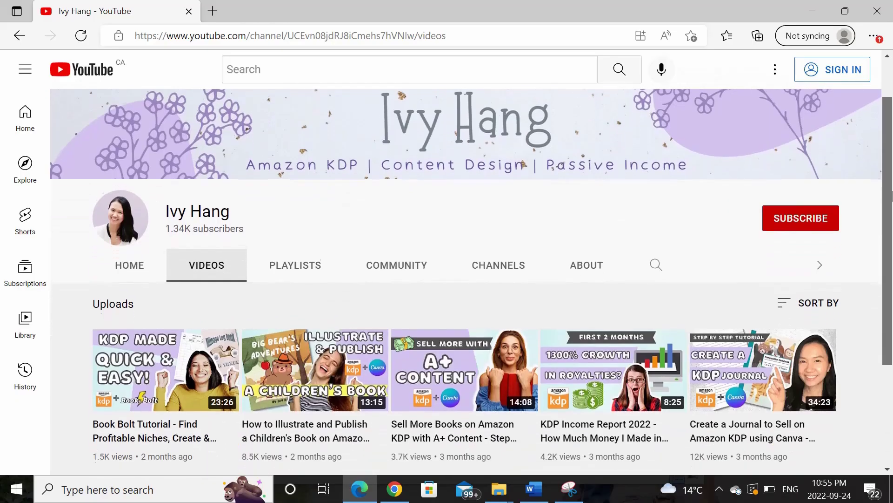
pyautogui.moveTo(891, 195); pyautogui.dragTo(891, 253)
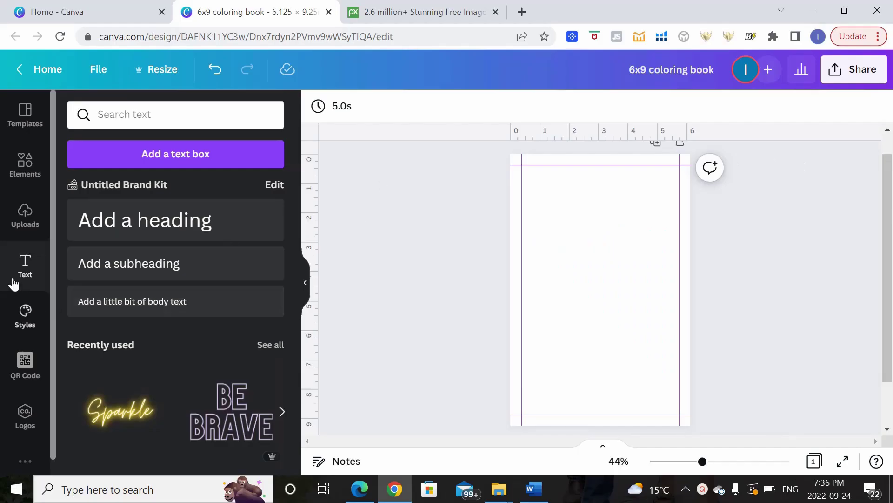
# Step: Search the templates for "coloring page" and apply the "The Letter C" coloring template to the blank page
pyautogui.click(31, 131)
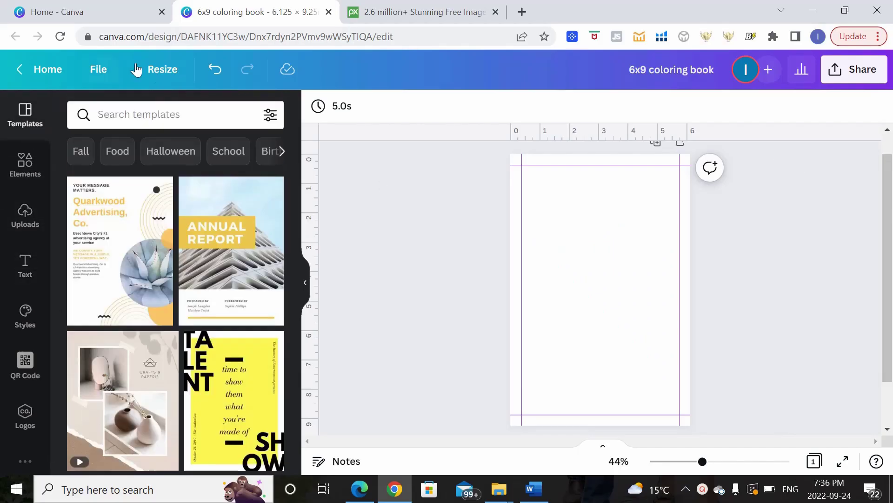
pyautogui.click(171, 115)
pyautogui.write('coloring page')
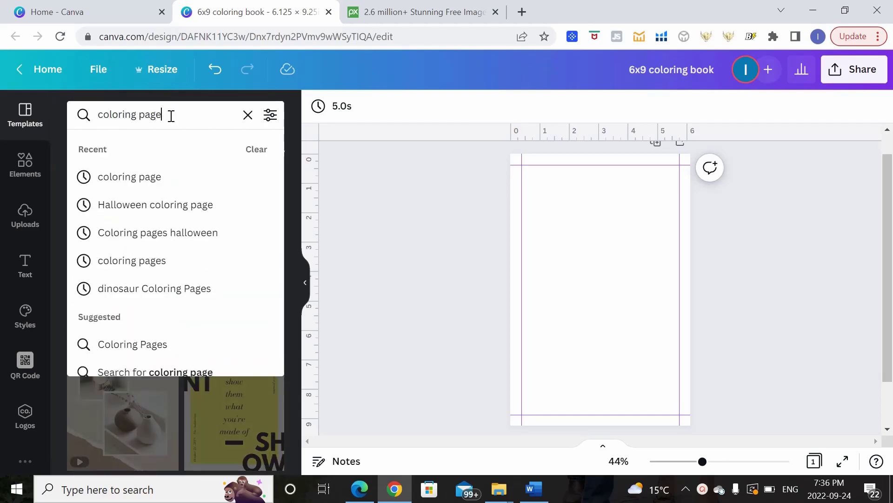
pyautogui.press('Return')
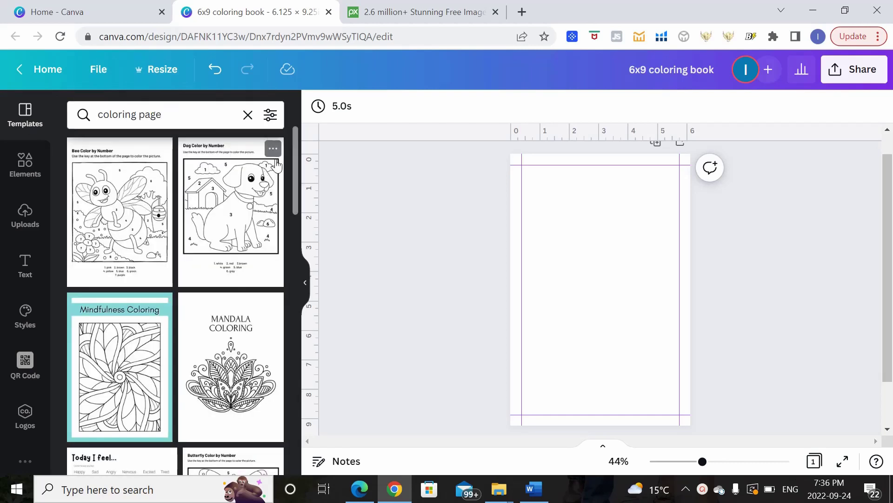
pyautogui.moveTo(296, 147); pyautogui.dragTo(278, 411)
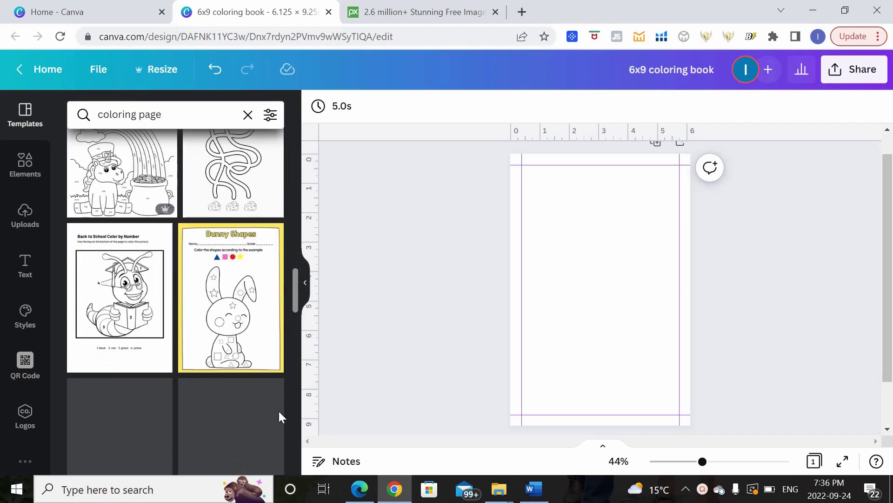
pyautogui.moveTo(294, 301); pyautogui.dragTo(292, 354)
pyautogui.click(134, 179)
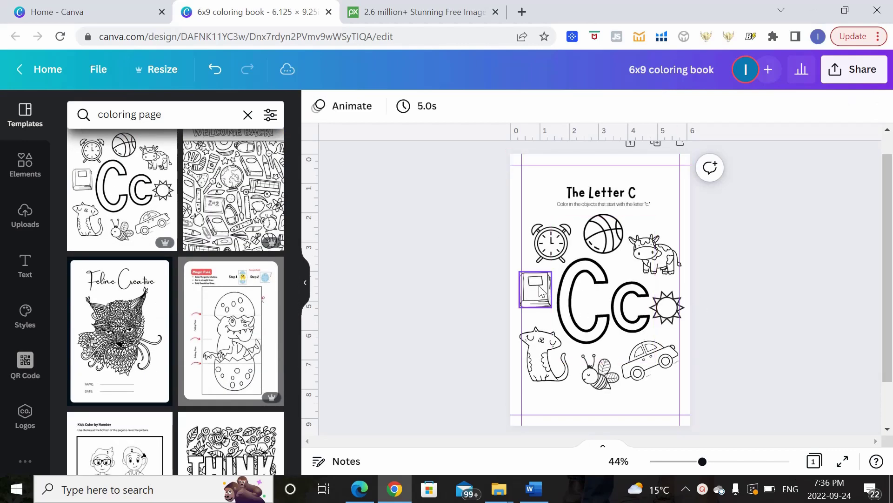
# Step: Move the book and sun drawings inward so they sit inside the page's side margin guides
pyautogui.moveTo(540, 290); pyautogui.dragTo(547, 292)
pyautogui.click(773, 278)
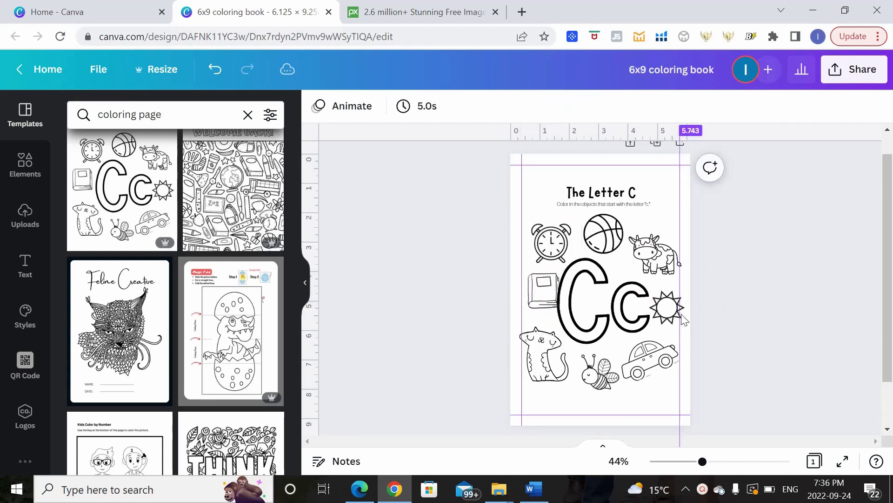
pyautogui.moveTo(684, 321); pyautogui.dragTo(679, 320)
# Step: Shrink the large "Cc" outline text to size 239 and nudge it slightly up between the surrounding drawings
pyautogui.click(563, 228)
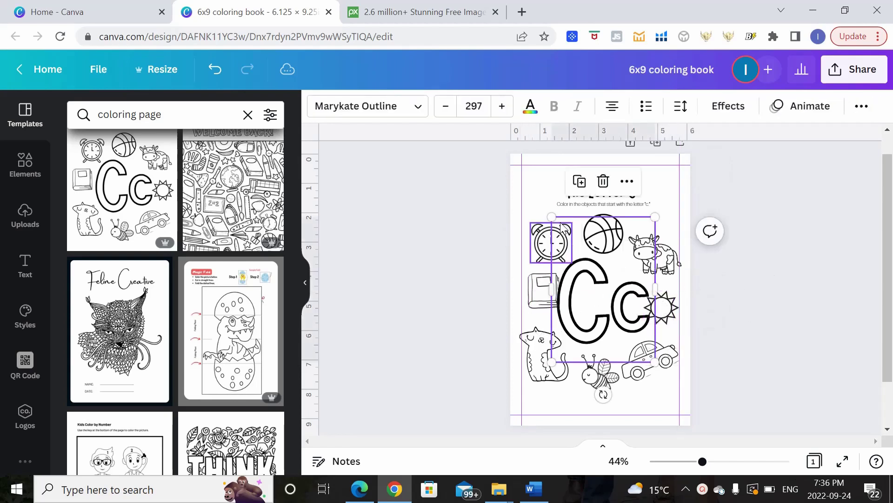
pyautogui.moveTo(552, 218); pyautogui.dragTo(561, 229)
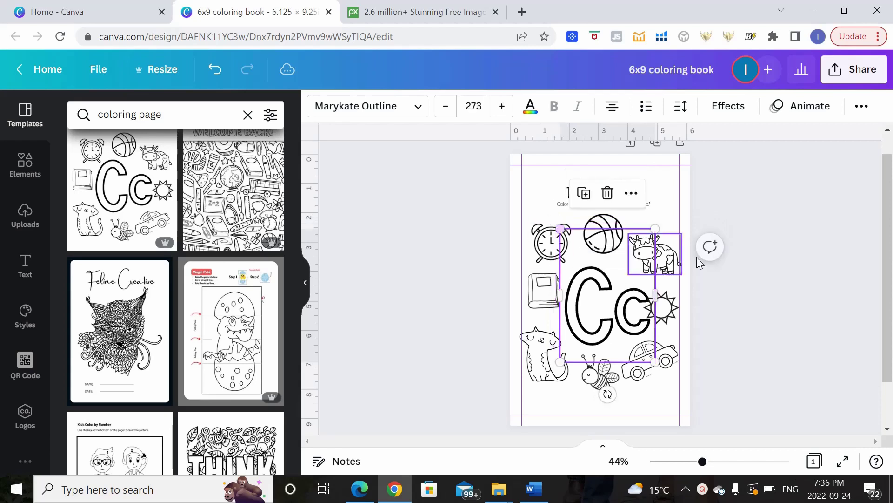
pyautogui.moveTo(653, 229); pyautogui.dragTo(644, 245)
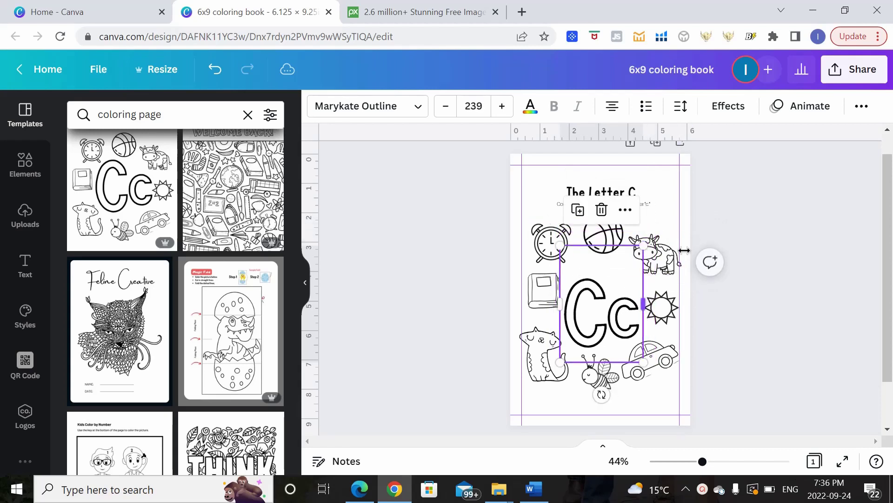
pyautogui.click(759, 315)
pyautogui.click(600, 317)
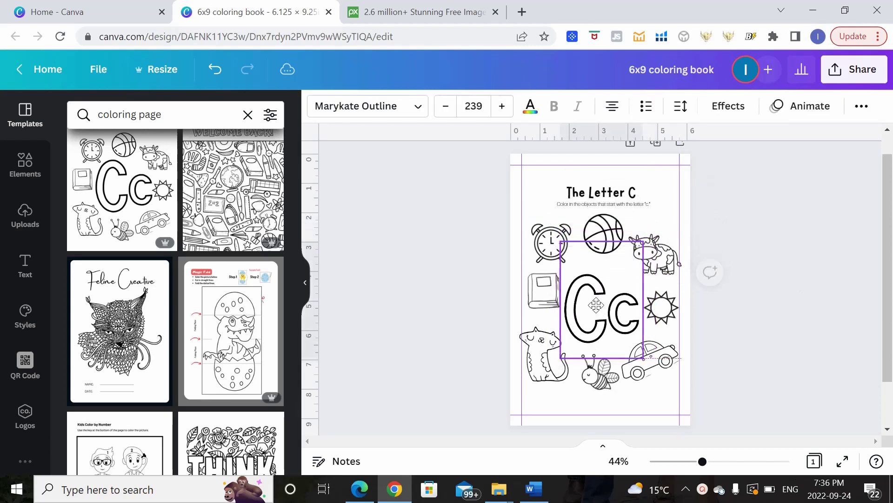
pyautogui.click(777, 355)
# Step: Delete the "Cc" text, the clock, the basketball and the instruction line under the title
pyautogui.click(538, 368)
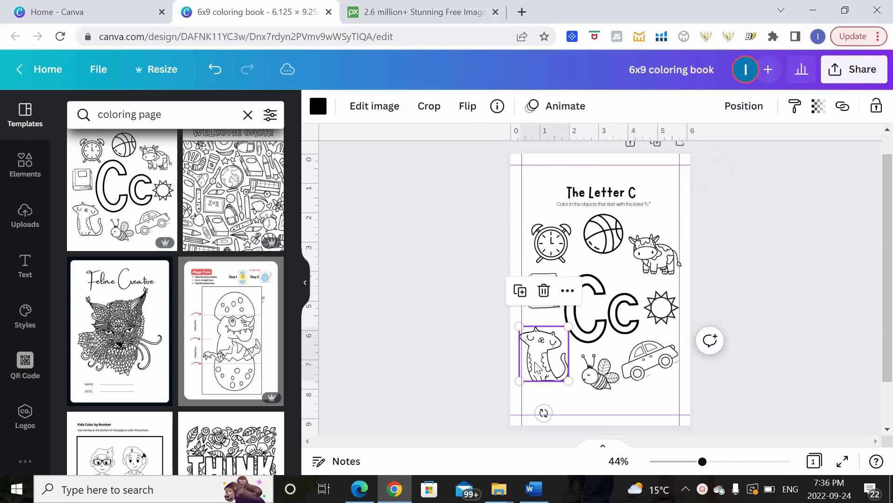
pyautogui.click(566, 324)
pyautogui.doubleClick(592, 316)
pyautogui.press('BackSpace')
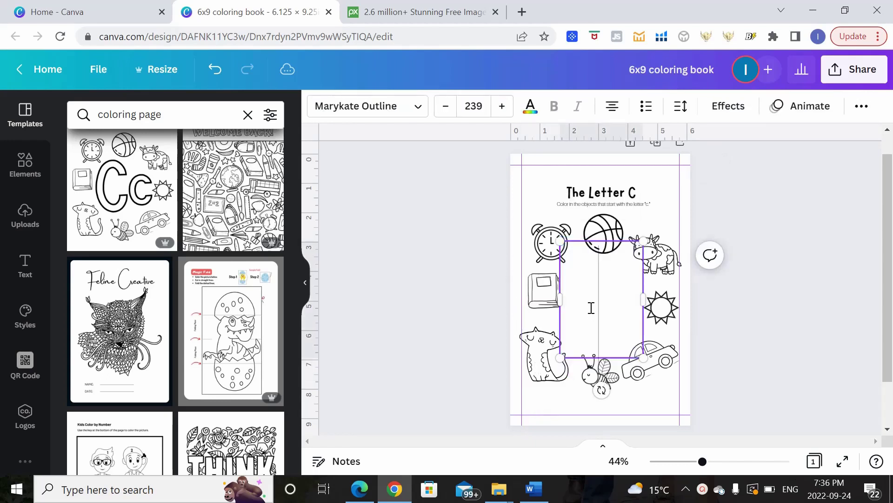
pyautogui.click(590, 309)
pyautogui.click(551, 242)
pyautogui.press('Delete')
pyautogui.click(583, 205)
pyautogui.press('Delete')
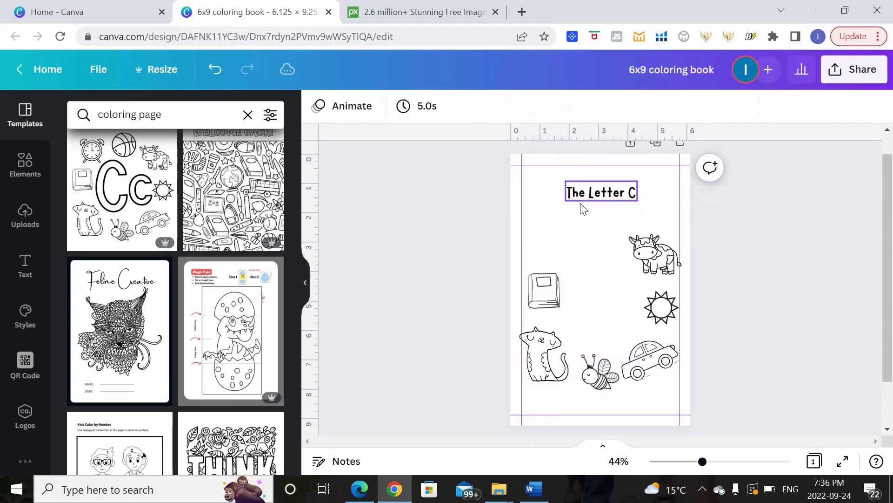
# Step: Delete "The Letter C" title and the cow, sun and car drawings from the page
pyautogui.click(579, 194)
pyautogui.press('Delete')
pyautogui.click(647, 256)
pyautogui.press('Delete')
pyautogui.click(659, 307)
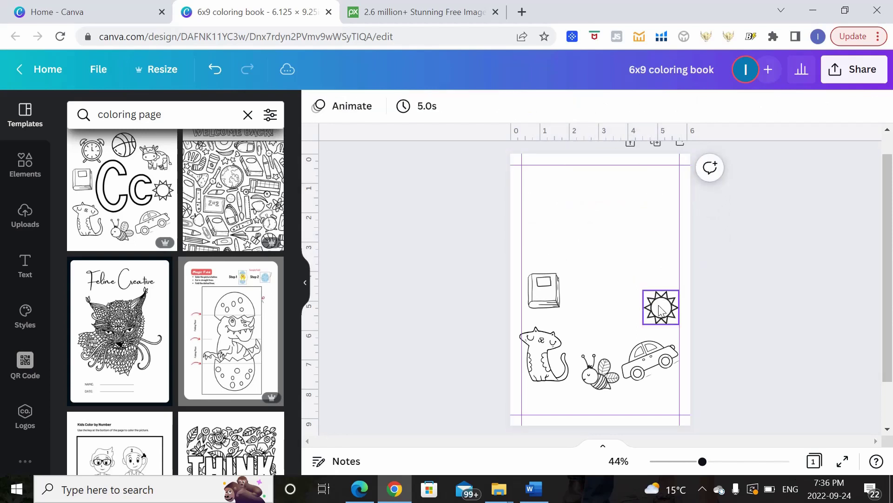
pyautogui.press('Delete')
pyautogui.click(651, 363)
pyautogui.press('Delete')
# Step: Delete the cat and book drawings and move the bee toward the page's right margin
pyautogui.click(549, 375)
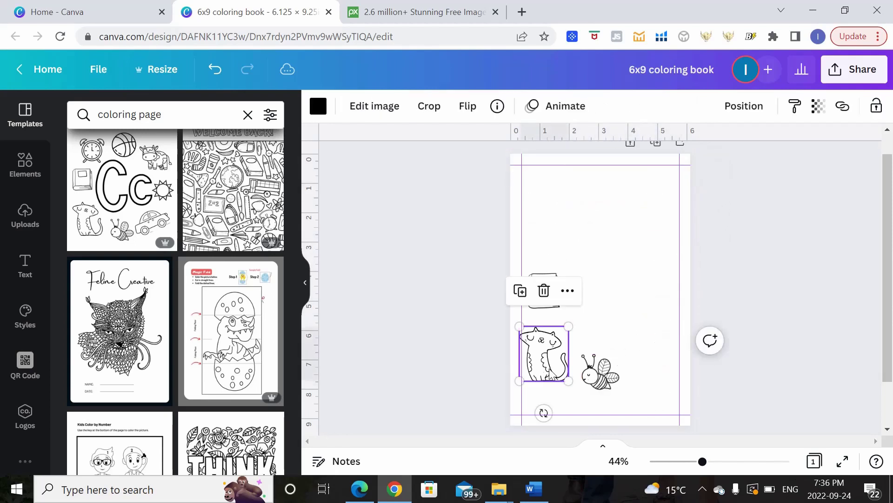
pyautogui.press('Delete')
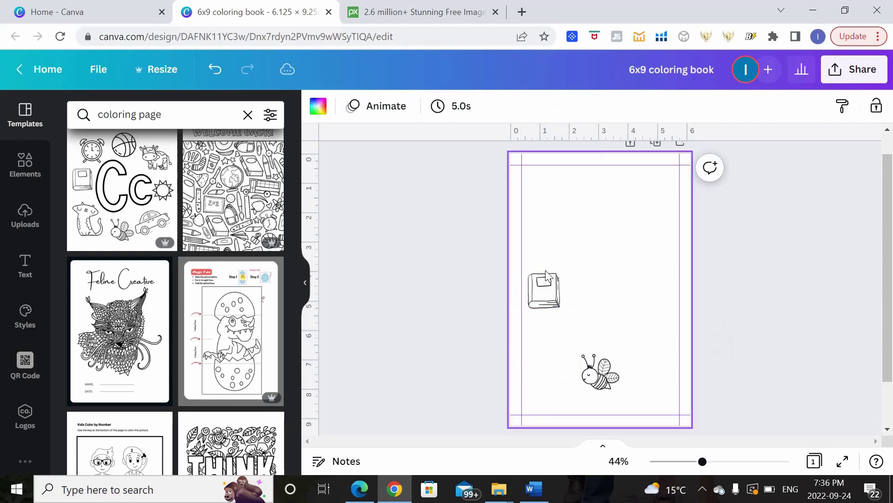
pyautogui.click(549, 288)
pyautogui.press('Delete')
pyautogui.click(599, 372)
pyautogui.moveTo(599, 372); pyautogui.dragTo(664, 384)
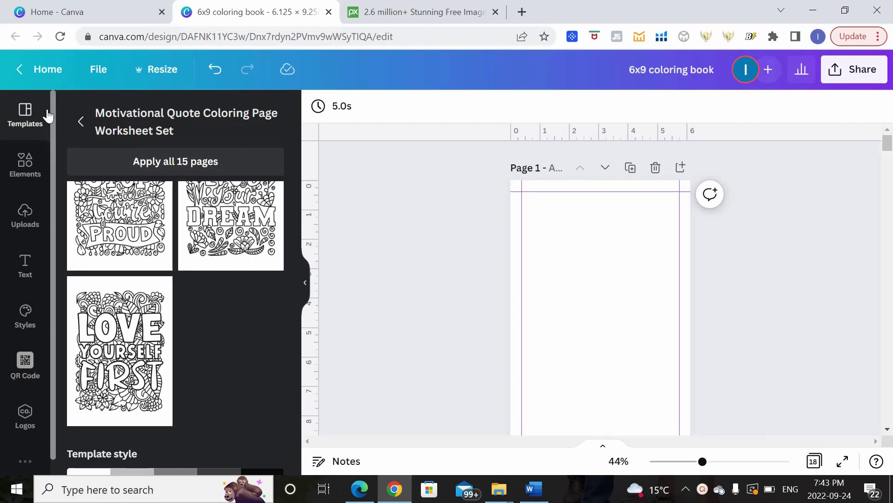
# Step: Search the elements for "coloring sheets" and look through the results for usable coloring artwork
pyautogui.click(25, 173)
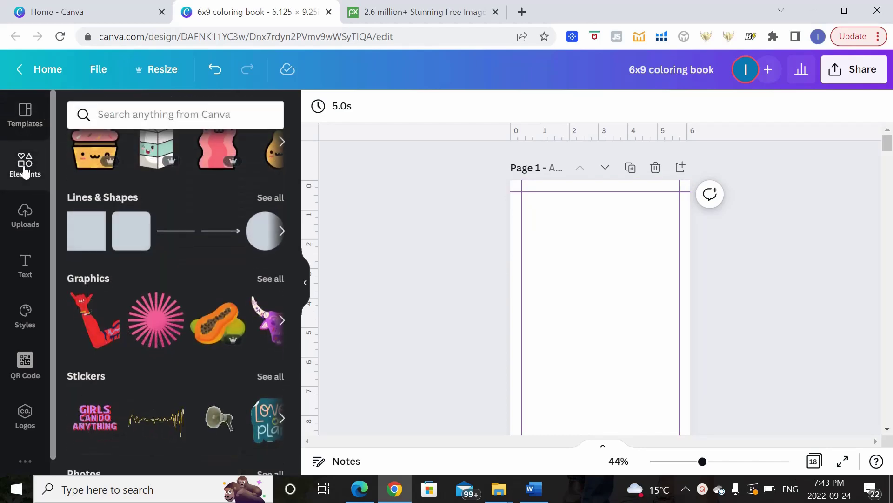
pyautogui.click(180, 112)
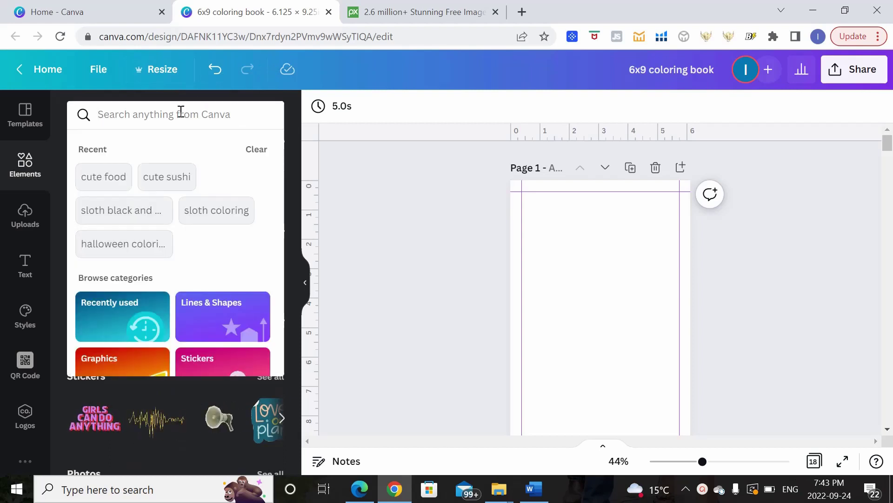
pyautogui.write('coloring')
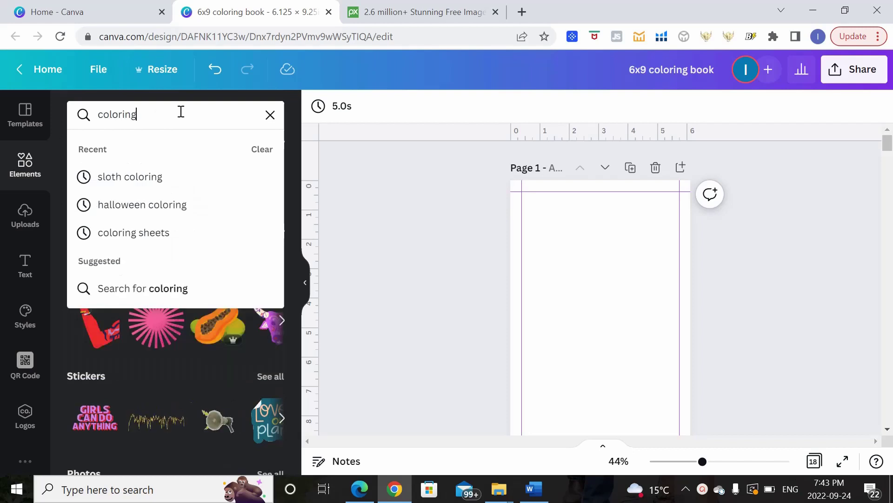
pyautogui.write(' sheets')
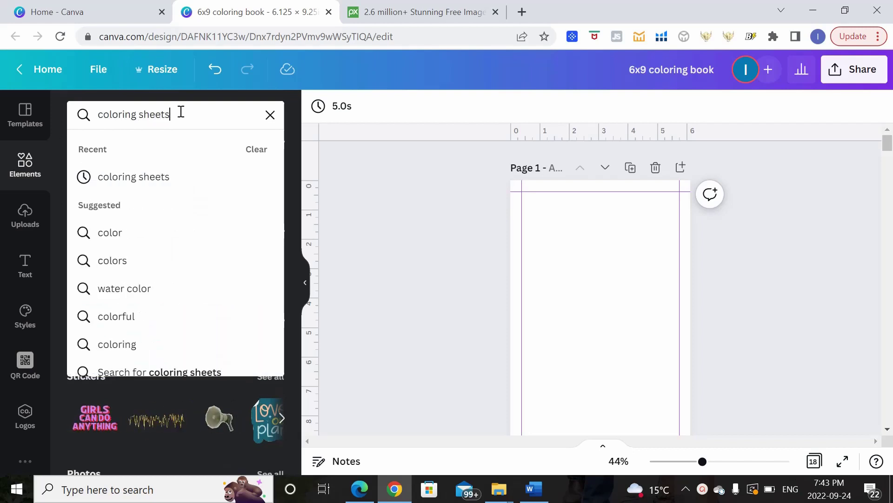
pyautogui.press('Return')
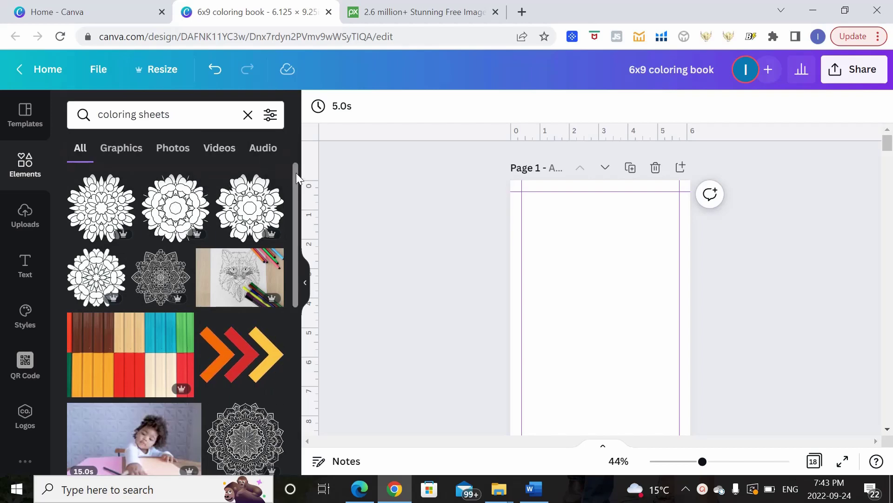
pyautogui.moveTo(296, 172); pyautogui.dragTo(284, 259)
pyautogui.scroll(-6, 283, 259)
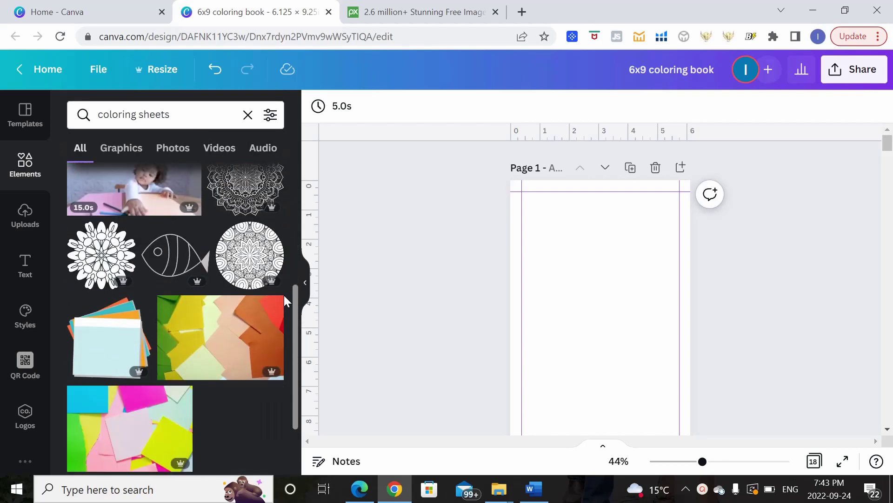
pyautogui.scroll(-6, 283, 366)
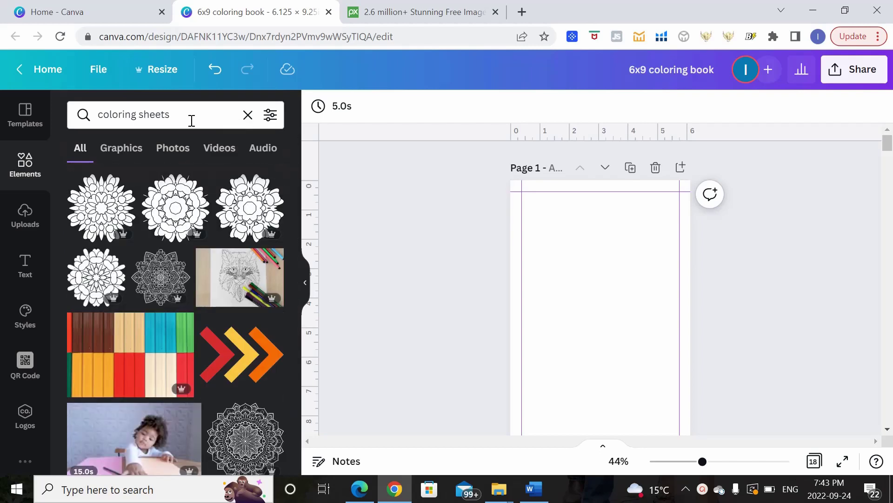
# Step: Search the elements for "black and white dog" and add the outlined puppy drawing to page 1
pyautogui.click(191, 116)
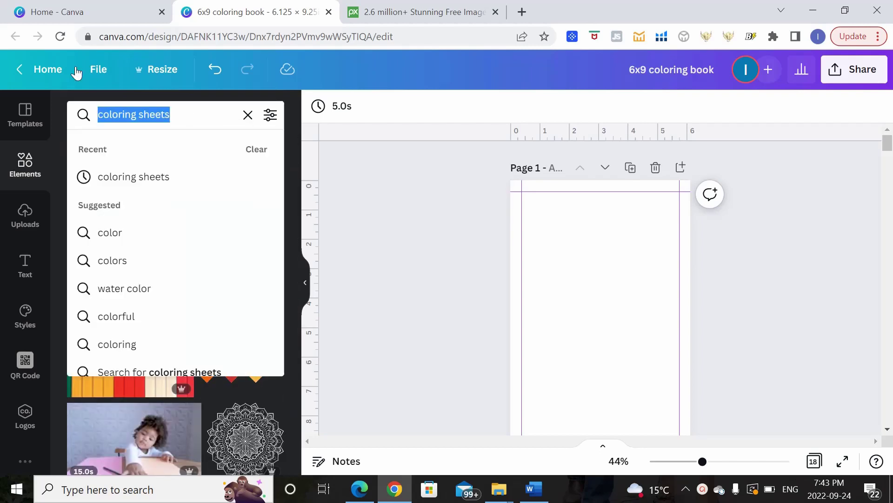
pyautogui.write('black and white')
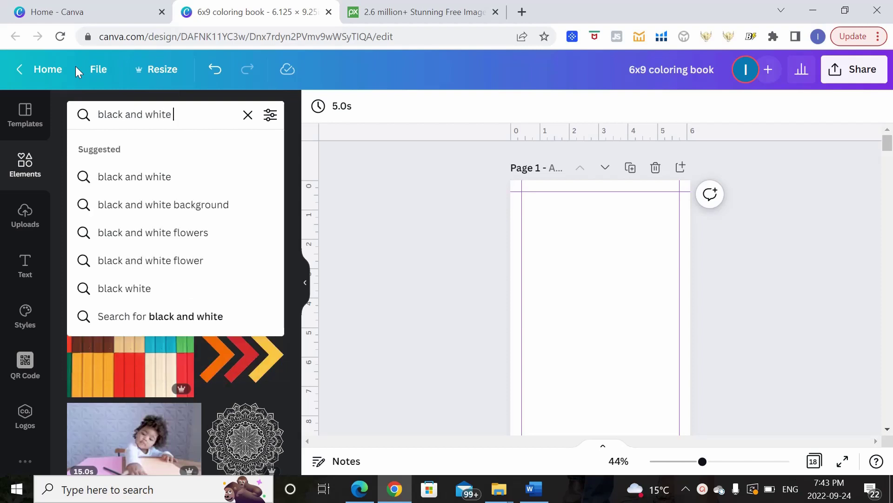
pyautogui.write(' dog')
pyautogui.press('Return')
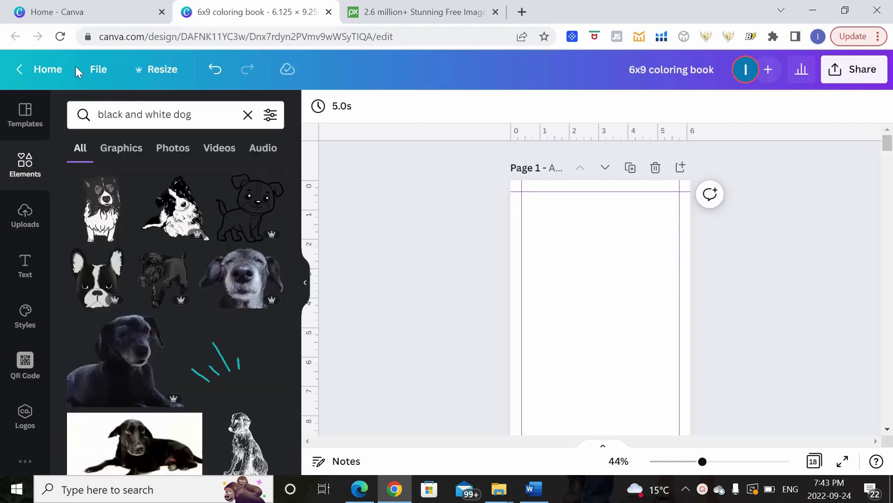
pyautogui.click(237, 198)
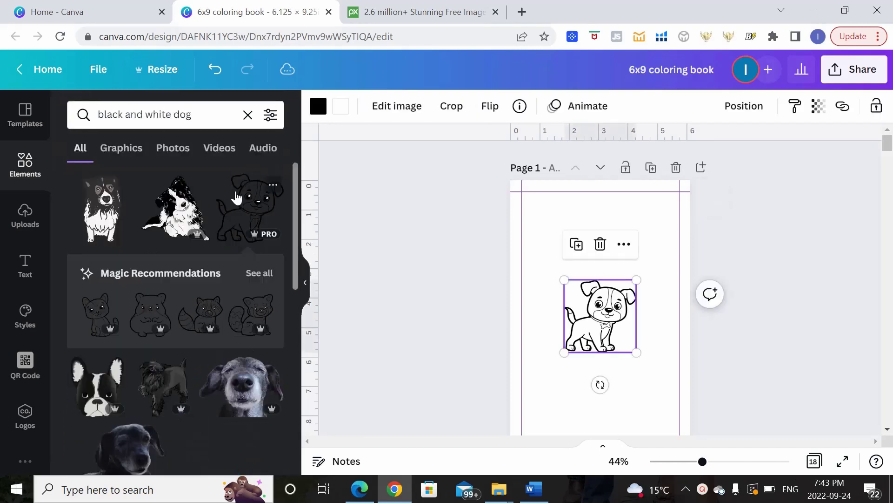
# Step: Show all magic recommendations for the puppy, add the chubby bear-like animal outline and place it below the puppy
pyautogui.click(269, 275)
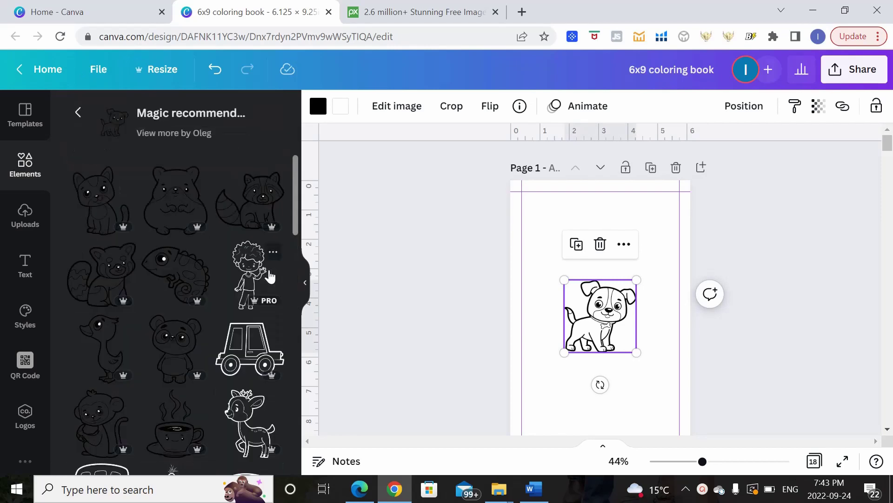
pyautogui.click(186, 196)
pyautogui.moveTo(604, 338); pyautogui.dragTo(579, 413)
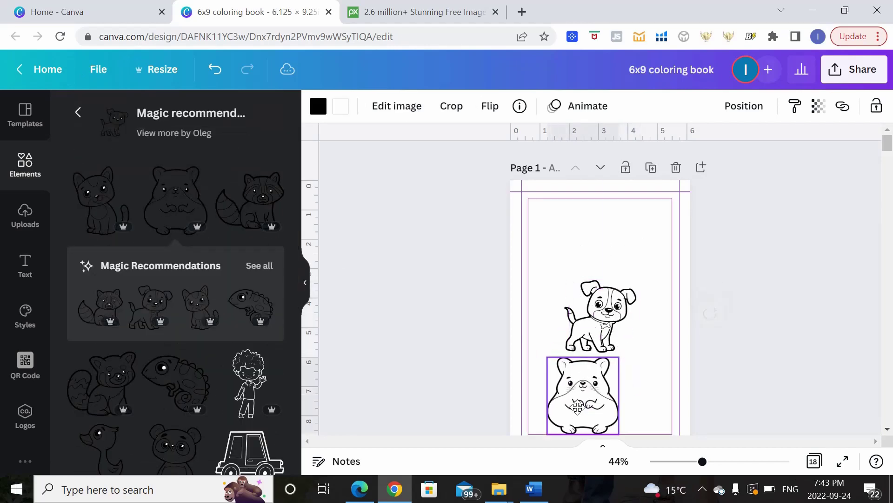
# Step: Add the matching raccoon and cat outlines and arrange them side by side above the puppy, cat on the left
pyautogui.click(246, 195)
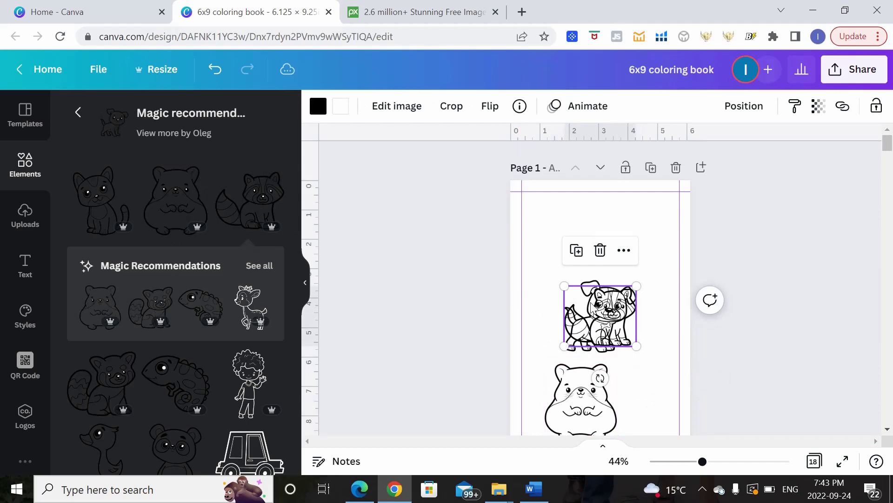
pyautogui.moveTo(617, 309); pyautogui.dragTo(647, 231)
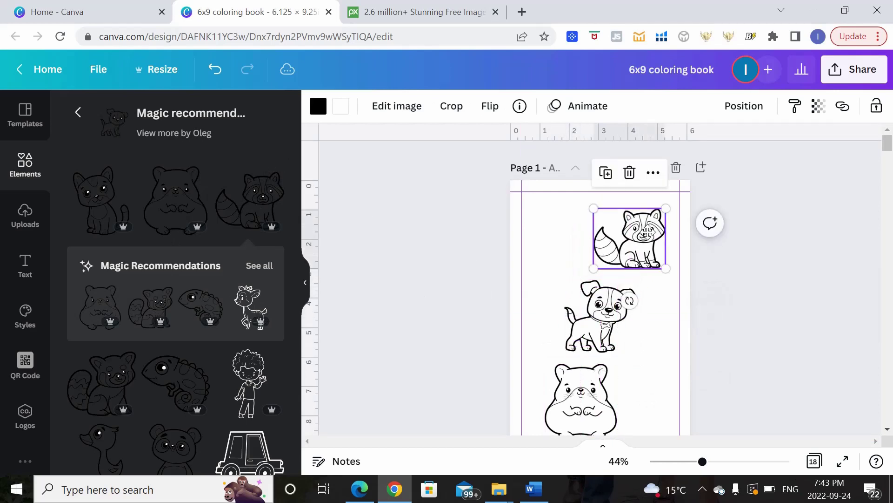
pyautogui.click(105, 197)
pyautogui.moveTo(605, 313); pyautogui.dragTo(563, 239)
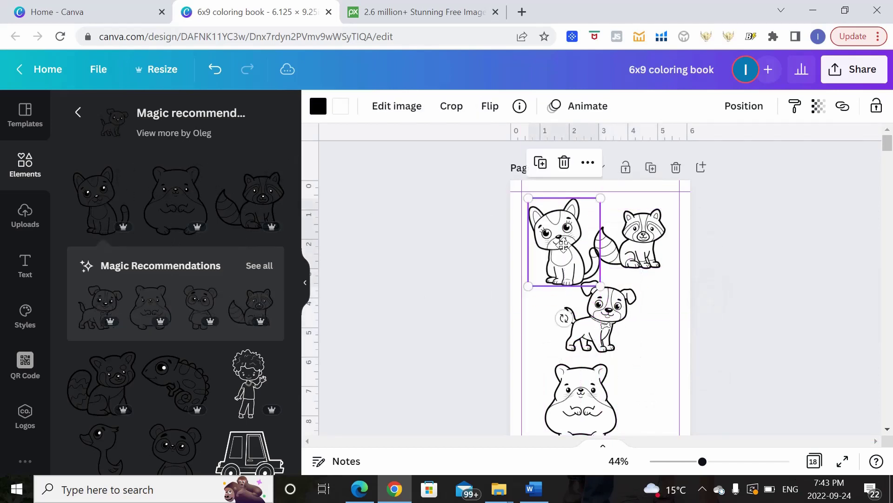
pyautogui.moveTo(623, 243); pyautogui.dragTo(629, 247)
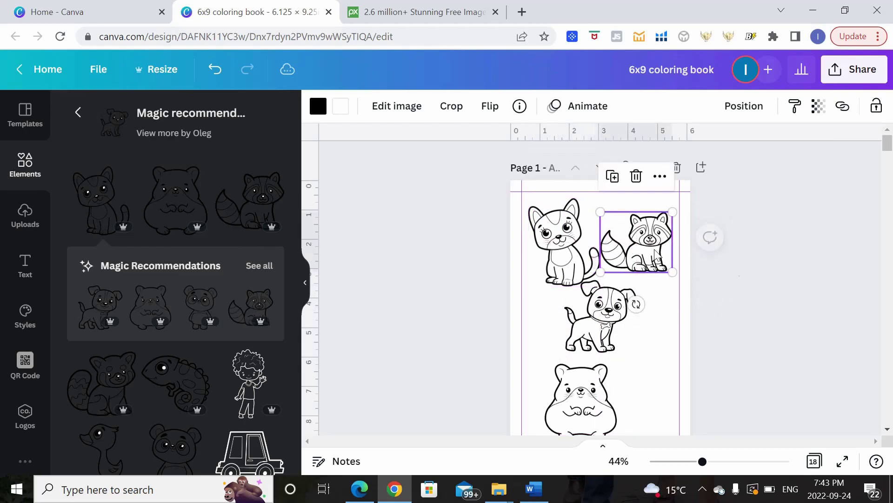
# Step: Leave the magic recommendations and search the elements for "black and white food"
pyautogui.click(768, 287)
pyautogui.click(77, 112)
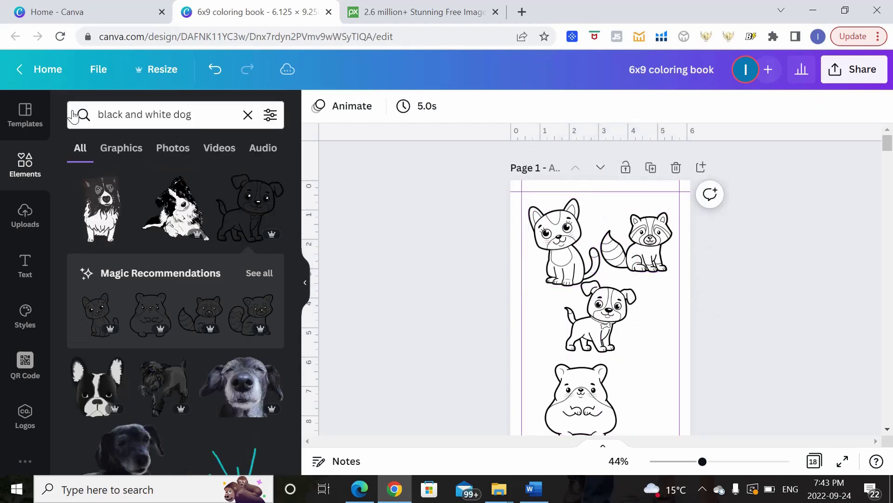
pyautogui.click(206, 116)
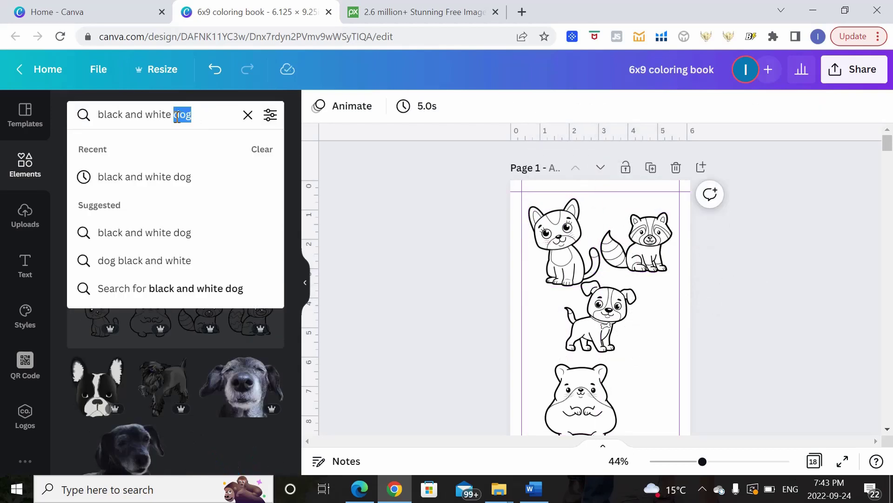
pyautogui.write('food')
pyautogui.press('Return')
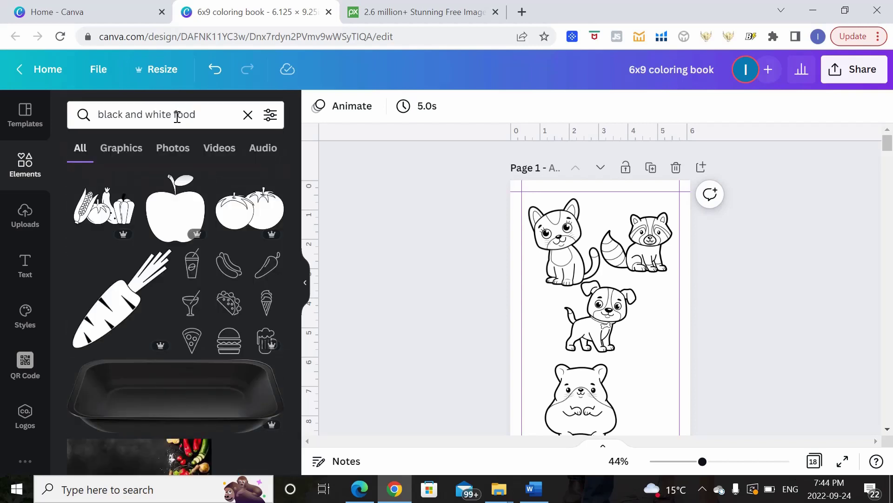
# Step: Try the apple outline on page 1, then remove it
pyautogui.click(175, 209)
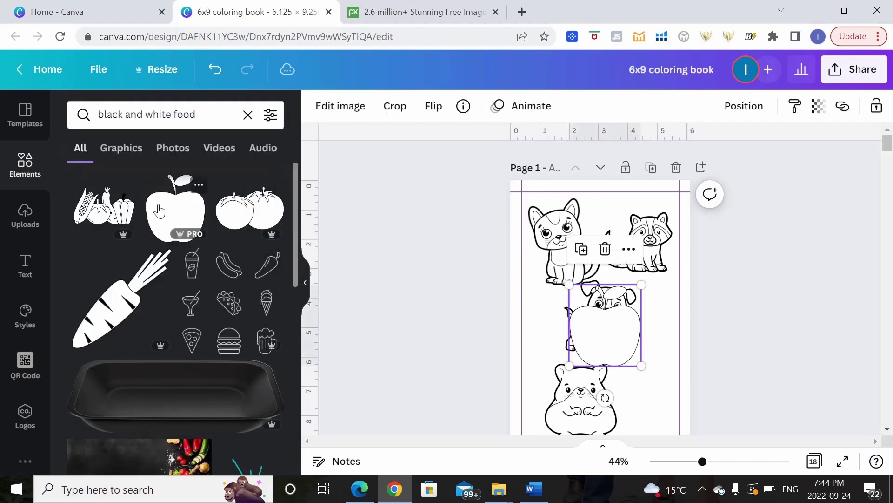
pyautogui.rightClick(604, 355)
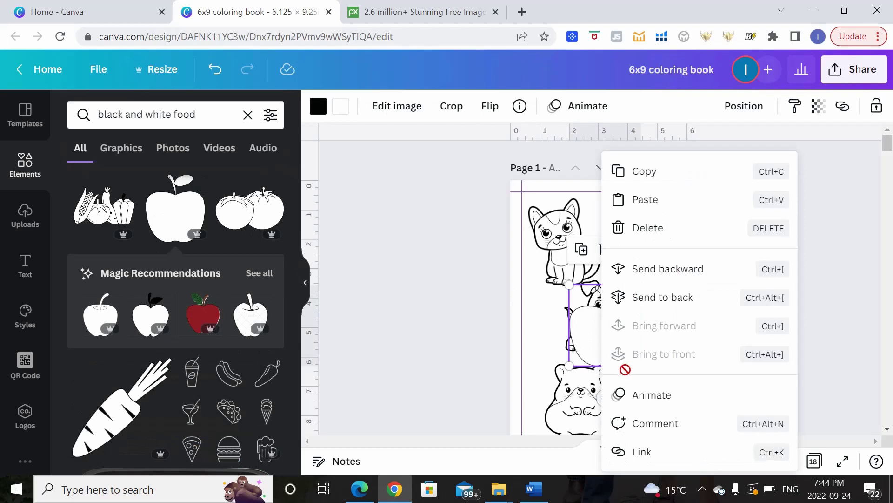
pyautogui.moveTo(625, 369)
pyautogui.mouseDown()
pyautogui.moveTo(638, 379)
pyautogui.moveTo(618, 377)
pyautogui.moveTo(618, 384)
pyautogui.mouseUp()
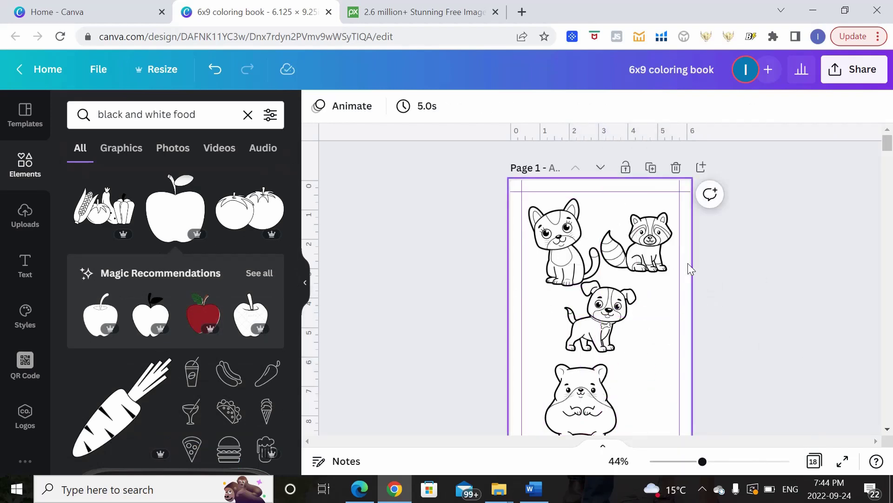
# Step: Delete the raccoon, puppy and cat drawings from page 1
pyautogui.click(646, 268)
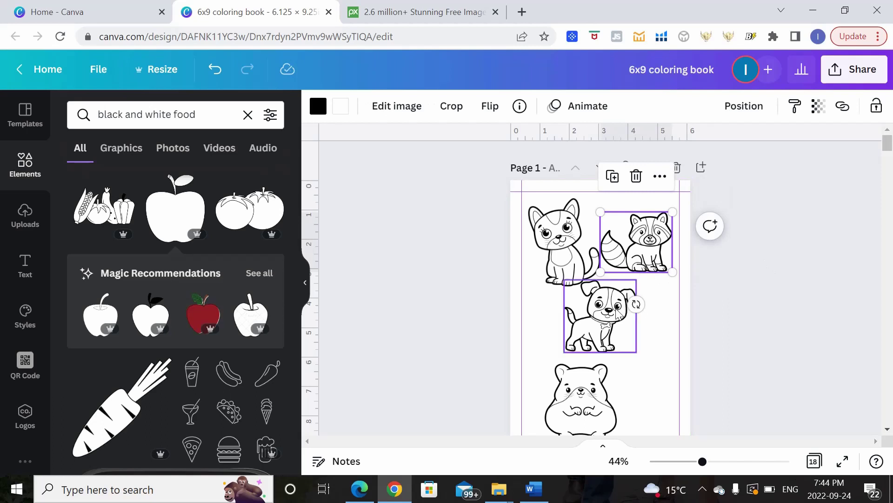
pyautogui.press('Delete')
pyautogui.click(598, 320)
pyautogui.press('Delete')
pyautogui.click(562, 254)
pyautogui.press('Delete')
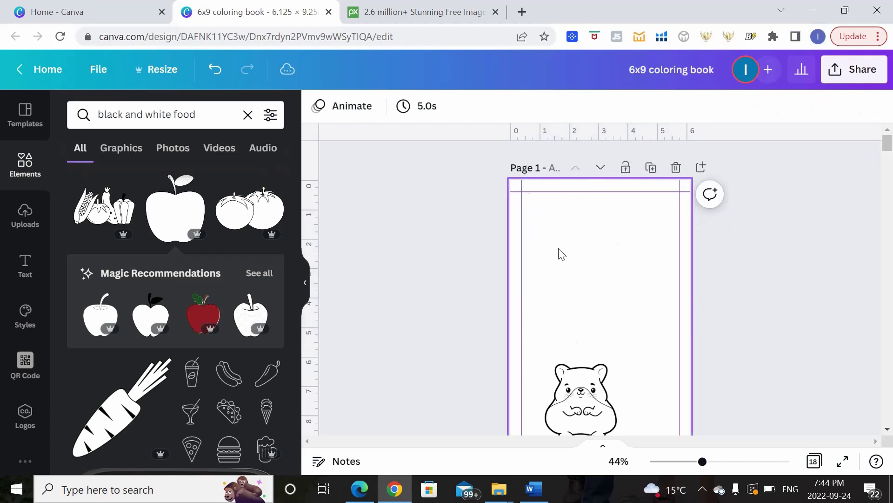
# Step: Enlarge the chubby bear-like animal to nearly the width between the margins and center it horizontally on page 1
pyautogui.moveTo(614, 426)
pyautogui.mouseDown()
pyautogui.moveTo(606, 295)
pyautogui.moveTo(624, 419)
pyautogui.moveTo(645, 446)
pyautogui.moveTo(622, 415)
pyautogui.mouseUp()
pyautogui.moveTo(601, 335); pyautogui.dragTo(601, 347)
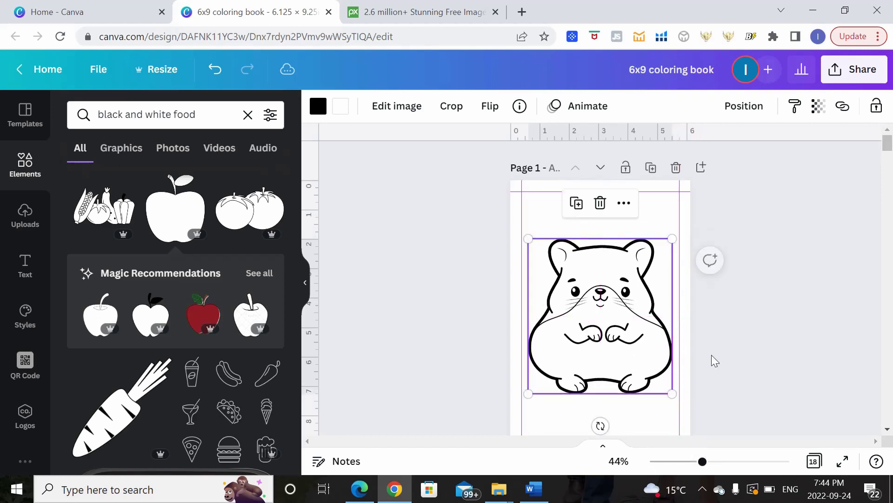
pyautogui.click(746, 366)
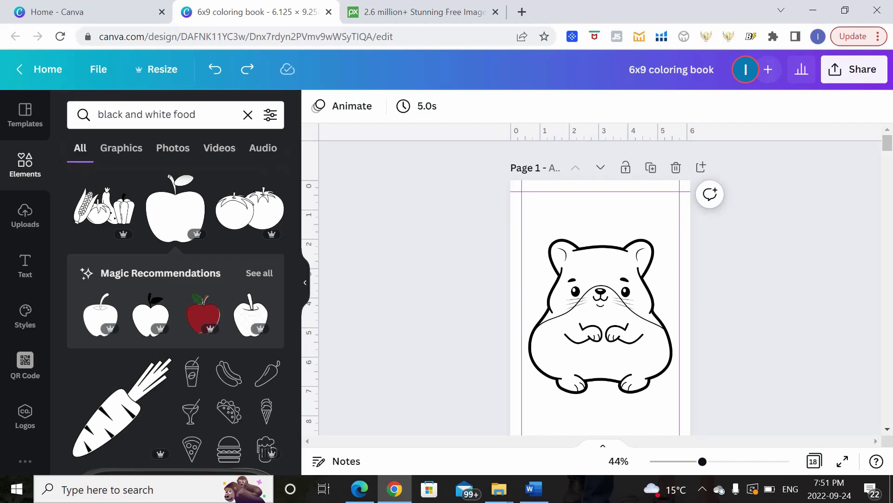
# Step: Switch to Pixabay, limit the search to illustrations and search for "sloth"
pyautogui.click(423, 6)
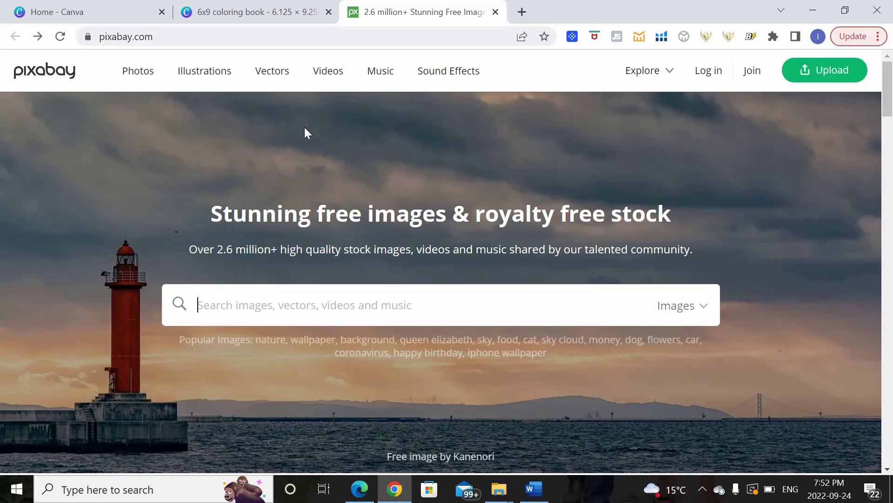
pyautogui.click(708, 325)
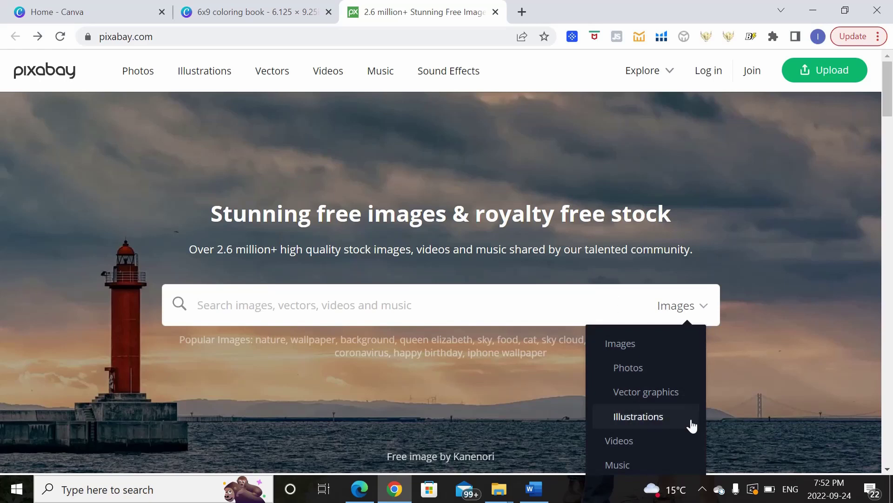
pyautogui.click(656, 426)
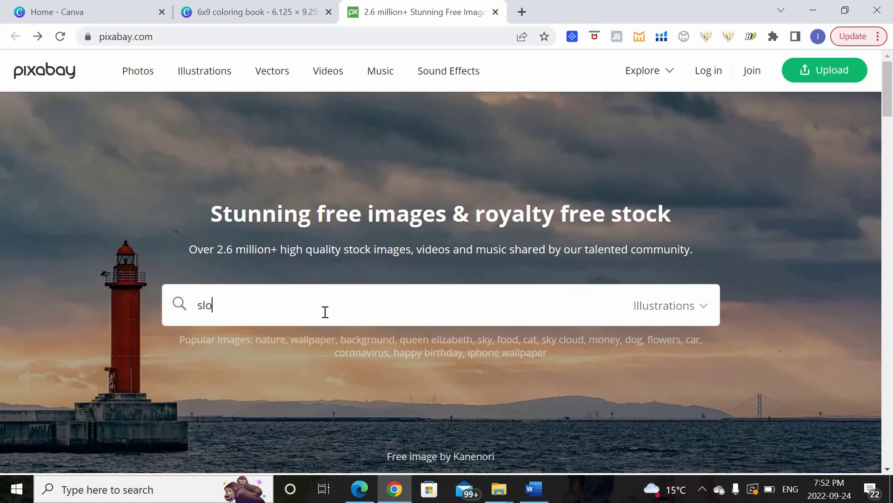
pyautogui.write('th')
pyautogui.press('Return')
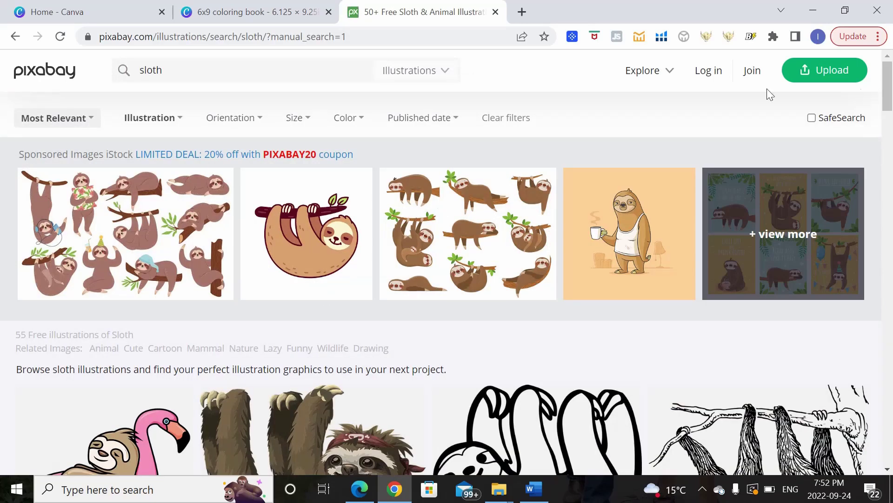
# Step: Open the black-outlined hanging sloth, check its license terms and download it as a 1280×1085 PNG, completing the captcha check
pyautogui.moveTo(890, 97); pyautogui.dragTo(889, 127)
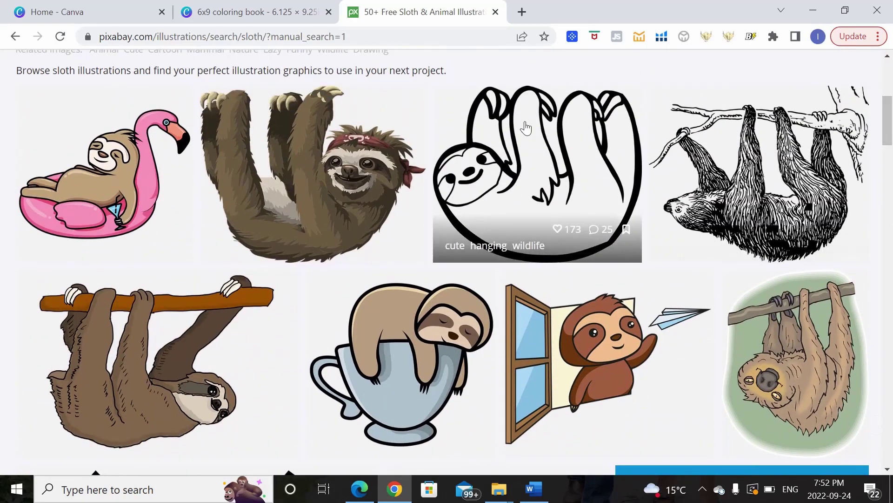
pyautogui.click(562, 192)
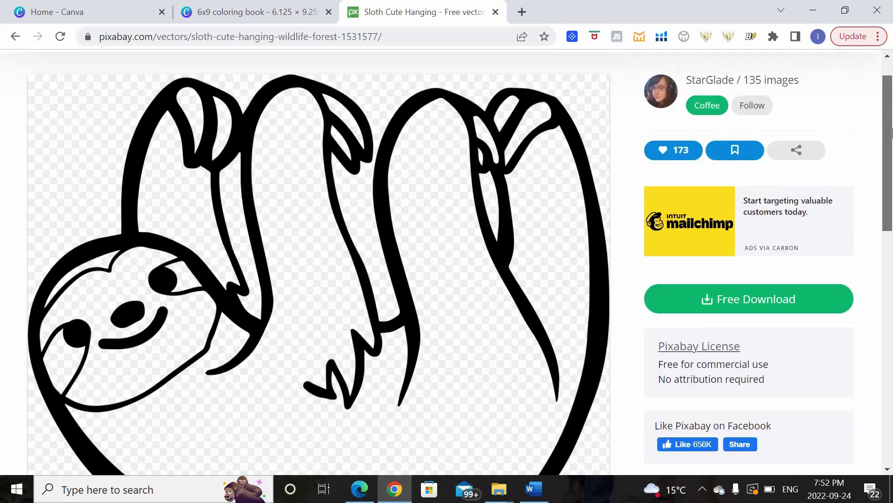
pyautogui.moveTo(891, 134); pyautogui.dragTo(890, 184)
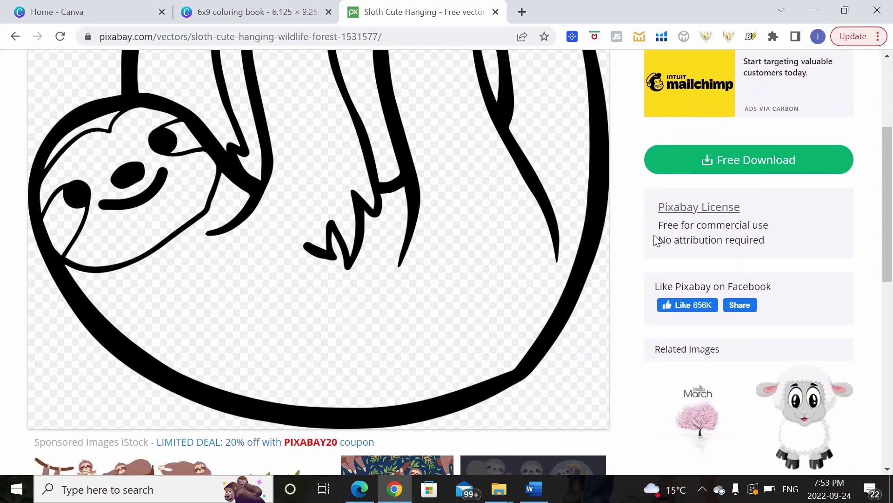
pyautogui.moveTo(891, 252); pyautogui.dragTo(891, 200)
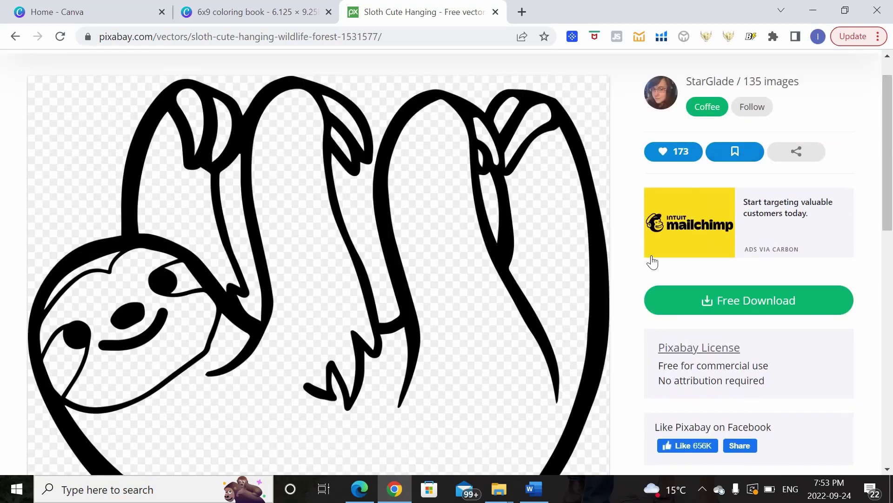
pyautogui.click(734, 305)
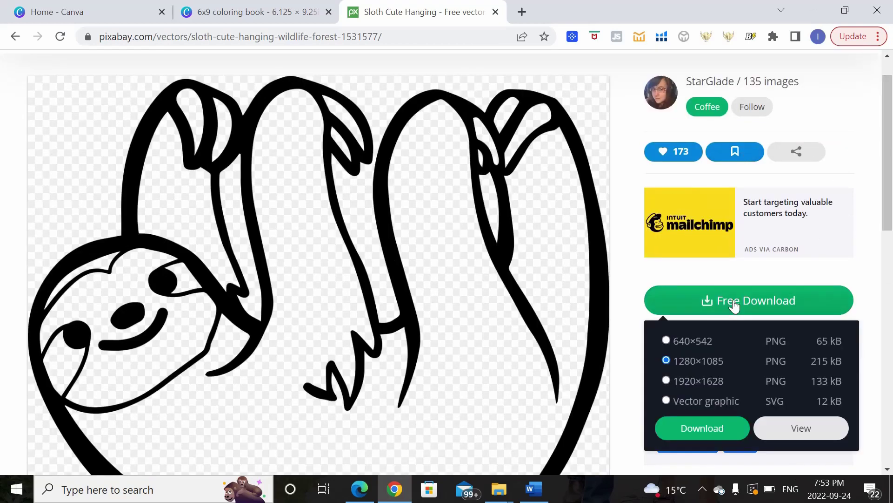
pyautogui.click(723, 430)
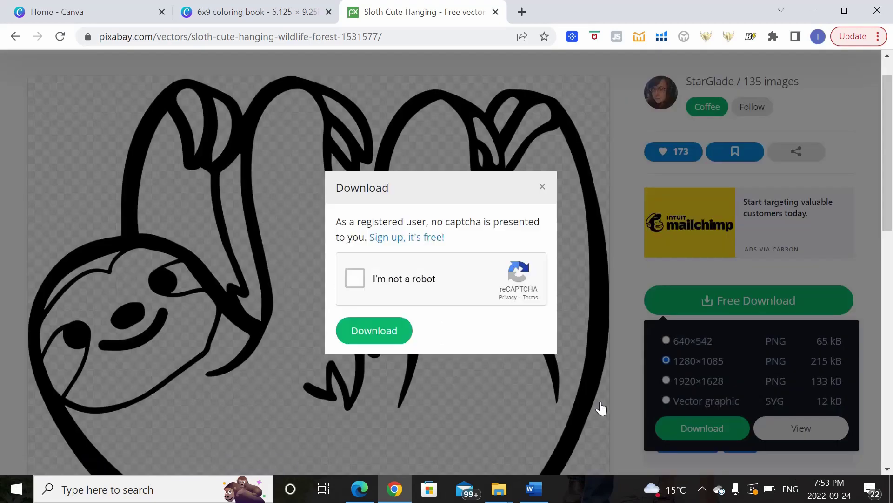
pyautogui.click(358, 282)
pyautogui.click(379, 331)
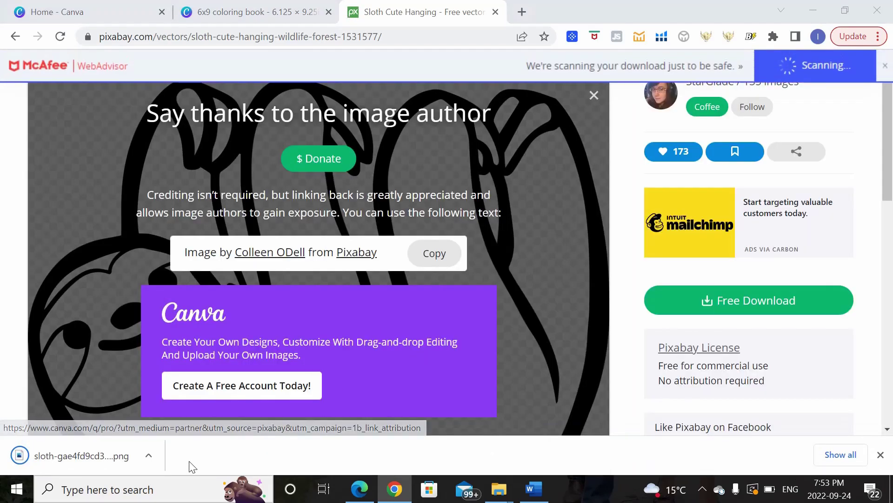
# Step: Open the downloaded sloth PNG to check it, then close the image viewer
pyautogui.click(150, 455)
pyautogui.click(185, 348)
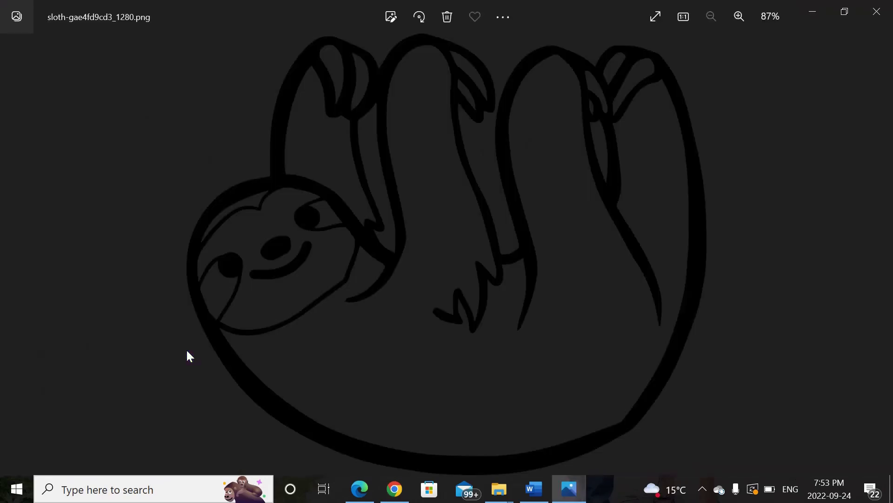
pyautogui.click(869, 22)
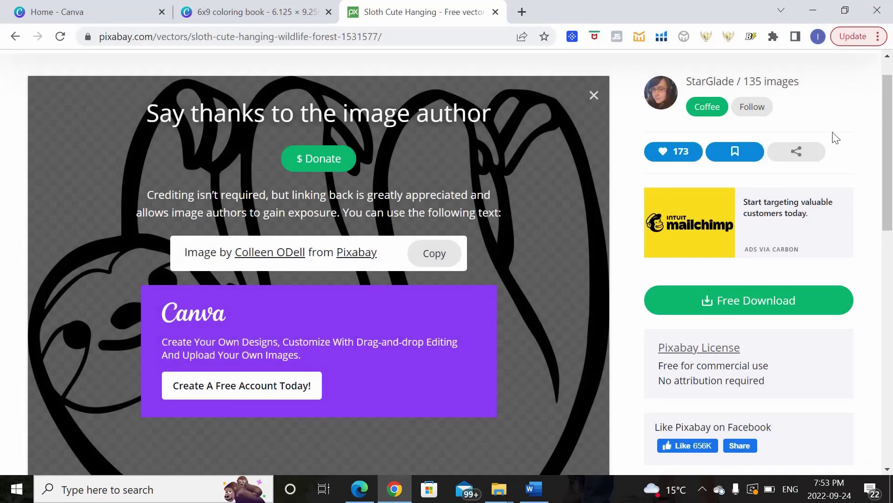
# Step: Switch back to the Canva coloring book and delete the bear-like animal from page 1
pyautogui.click(247, 5)
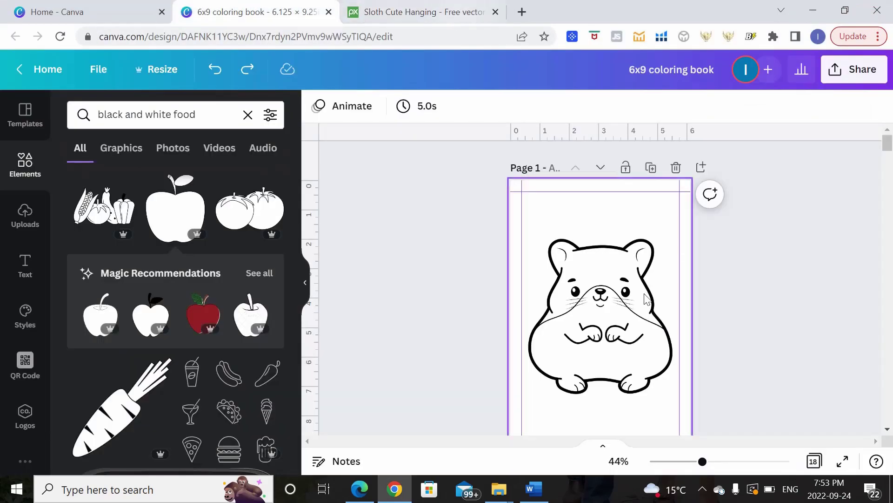
pyautogui.click(598, 340)
pyautogui.press('Delete')
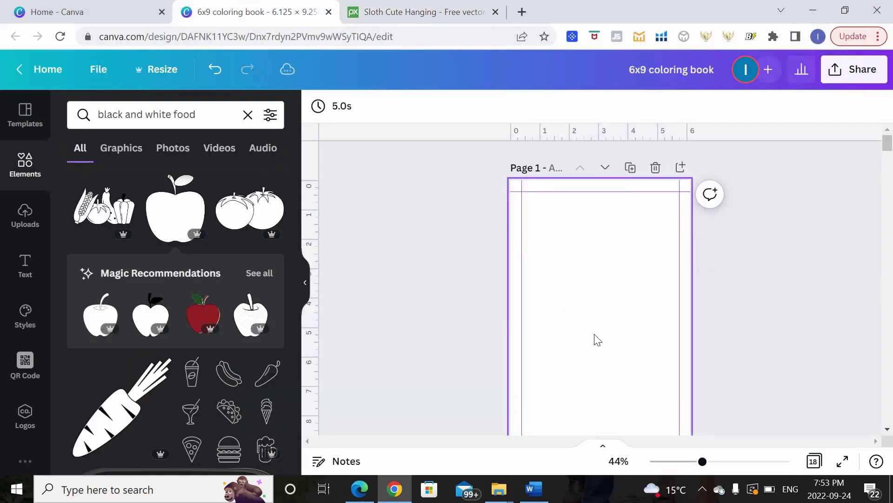
# Step: Upload the file sloth-gae4fd9cd3_1280 from Downloads and add it to page 1
pyautogui.click(18, 212)
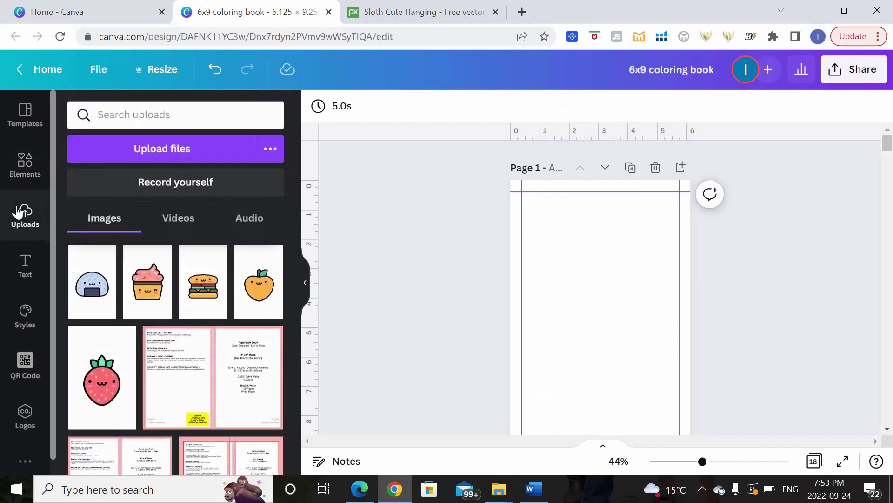
pyautogui.click(193, 157)
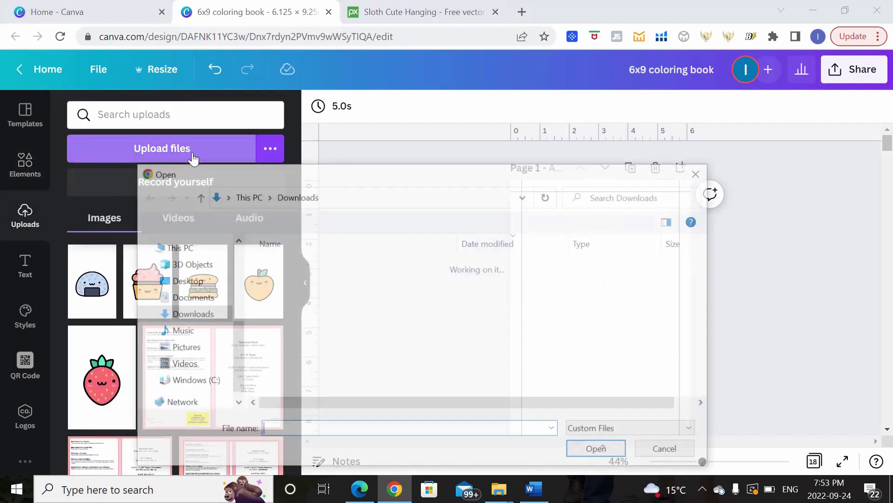
pyautogui.click(333, 282)
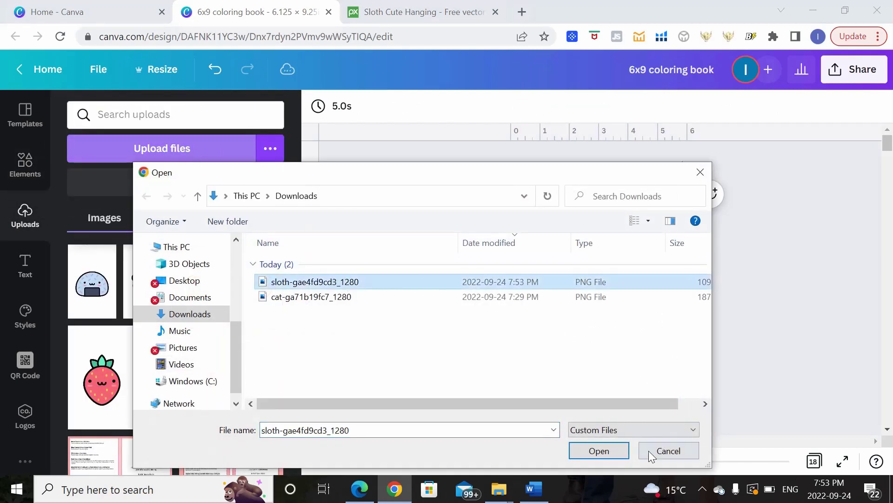
pyautogui.click(598, 450)
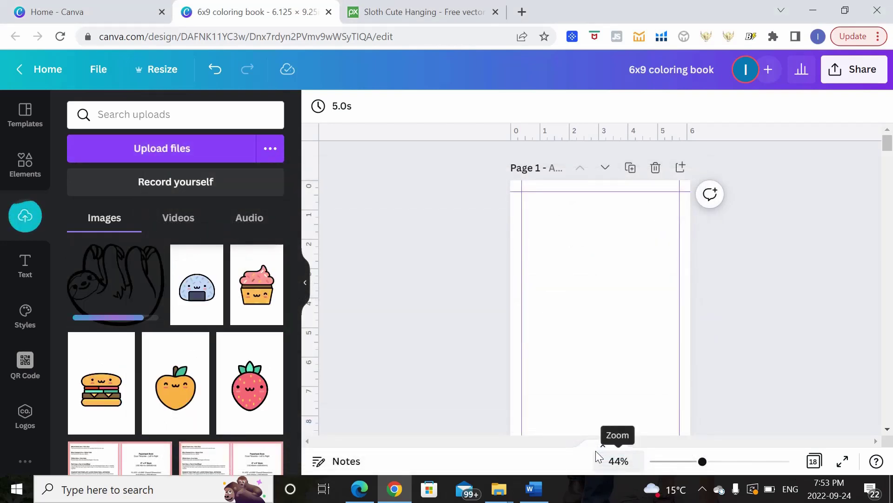
pyautogui.click(124, 279)
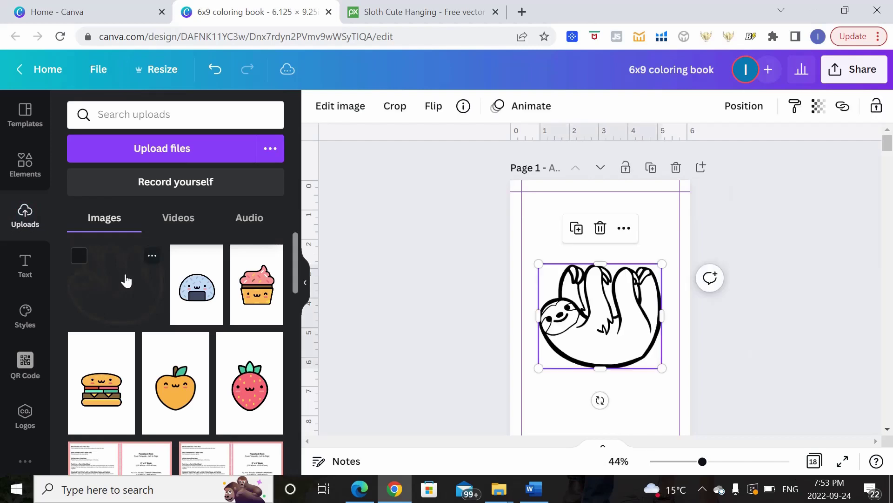
# Step: Enlarge the sloth to fill the width between the side margins and center it horizontally on page 1
pyautogui.moveTo(599, 304); pyautogui.dragTo(585, 282)
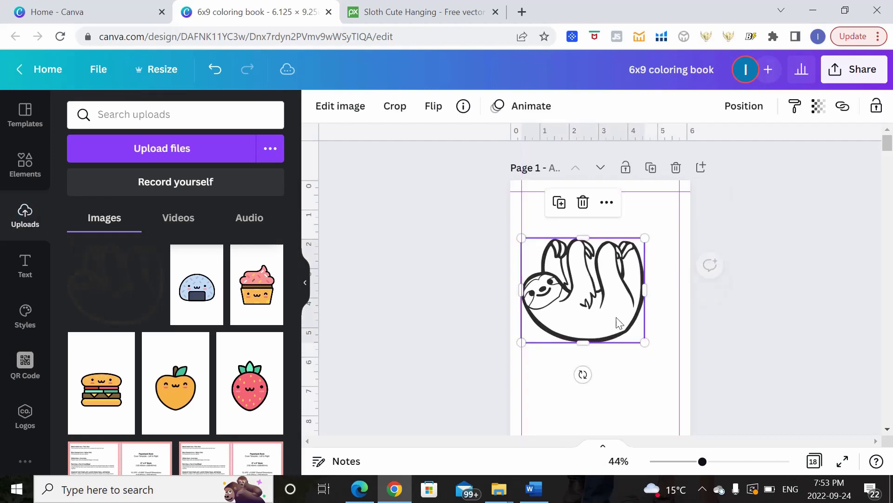
pyautogui.moveTo(648, 341); pyautogui.dragTo(681, 372)
pyautogui.moveTo(622, 316); pyautogui.dragTo(622, 326)
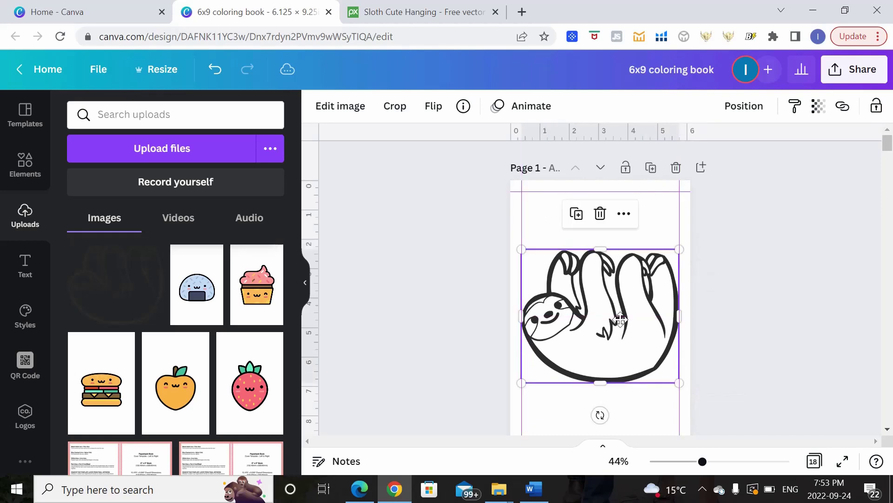
pyautogui.click(742, 345)
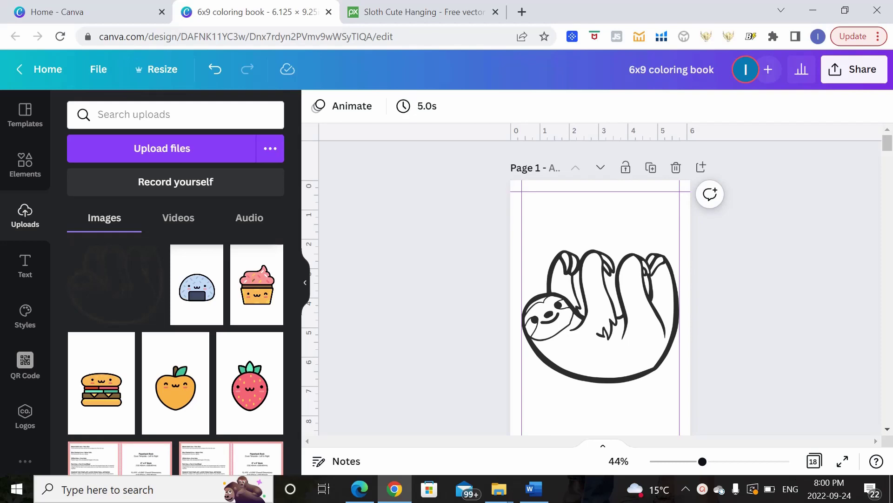
# Step: Return to the sloth illustration search results on Pixabay and examine the coloured sloth pictures with clear black outlines
pyautogui.click(463, 7)
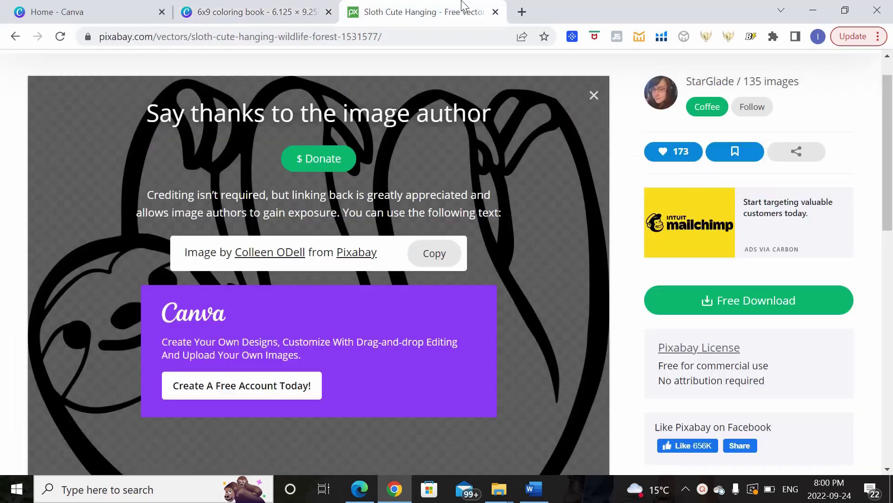
pyautogui.click(10, 37)
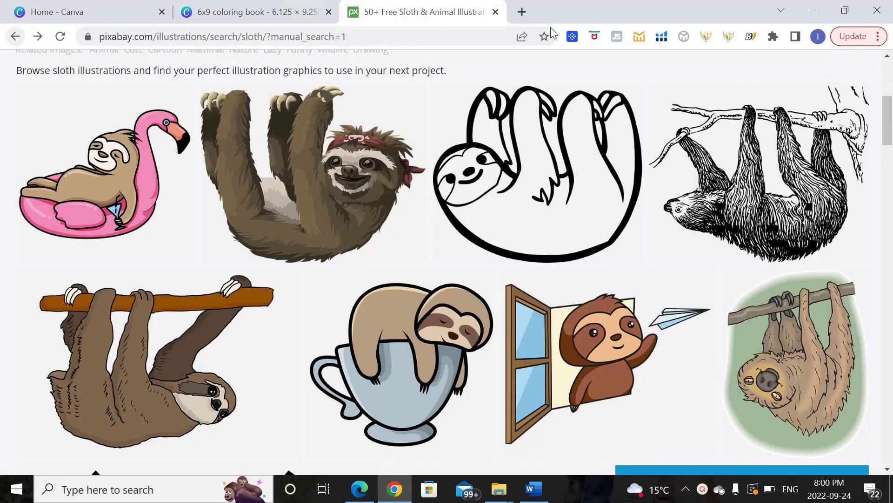
pyautogui.moveTo(890, 117)
pyautogui.mouseDown()
pyautogui.moveTo(891, 83)
pyautogui.moveTo(878, 354)
pyautogui.moveTo(882, 112)
pyautogui.moveTo(882, 132)
pyautogui.mouseUp()
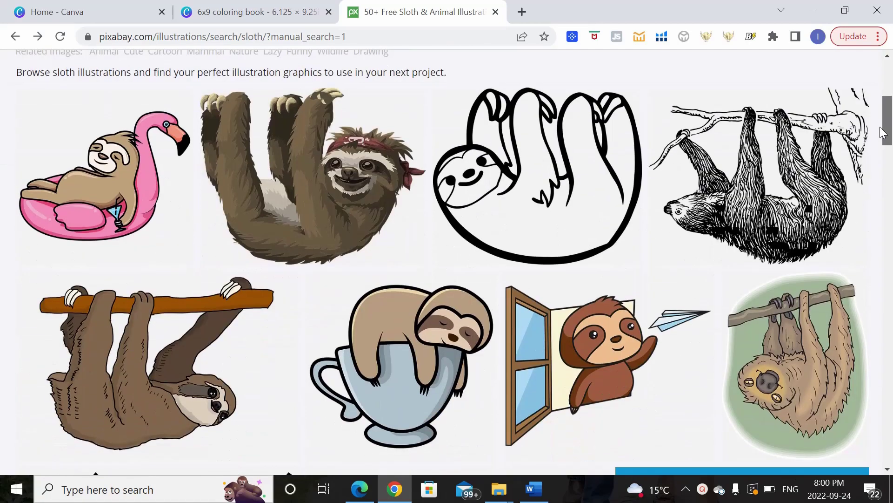
pyautogui.moveTo(74, 234)
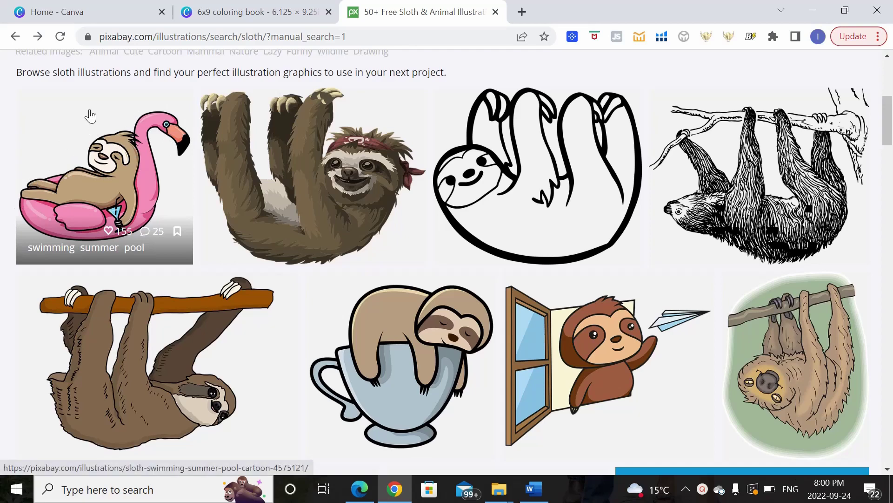
pyautogui.moveTo(376, 334)
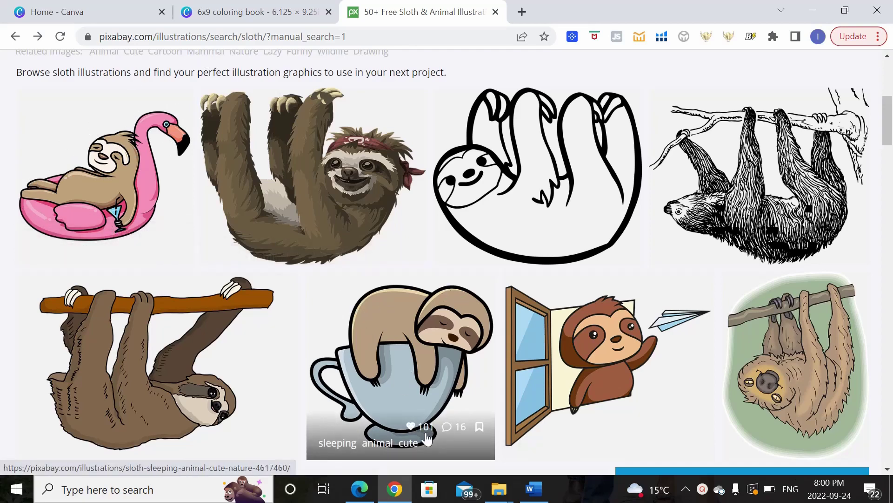
pyautogui.moveTo(566, 319)
pyautogui.moveTo(412, 201)
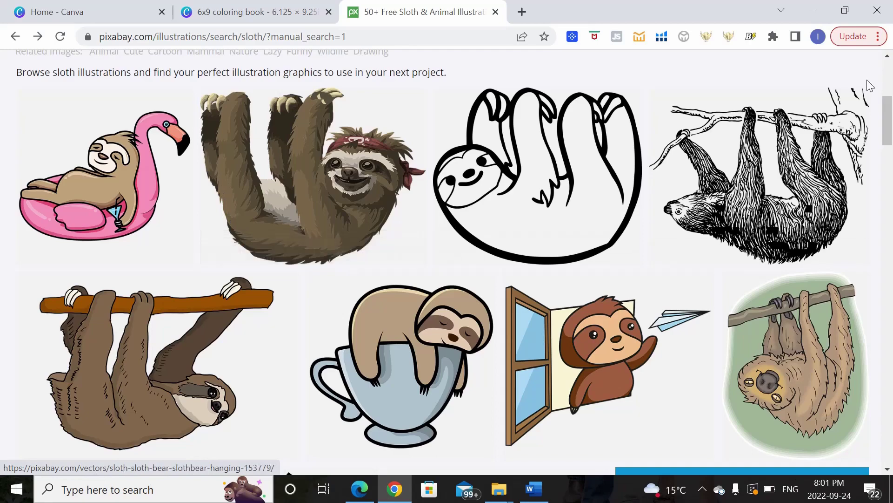
pyautogui.moveTo(891, 126); pyautogui.dragTo(891, 162)
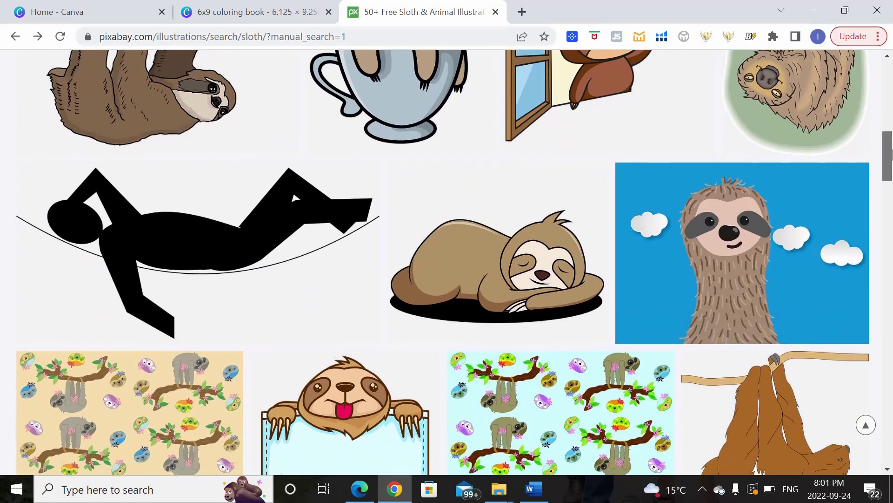
# Step: Open the illustration of the sloth lying on a flamingo float and download it as a 1920×1920 PNG
pyautogui.moveTo(891, 156); pyautogui.dragTo(892, 117)
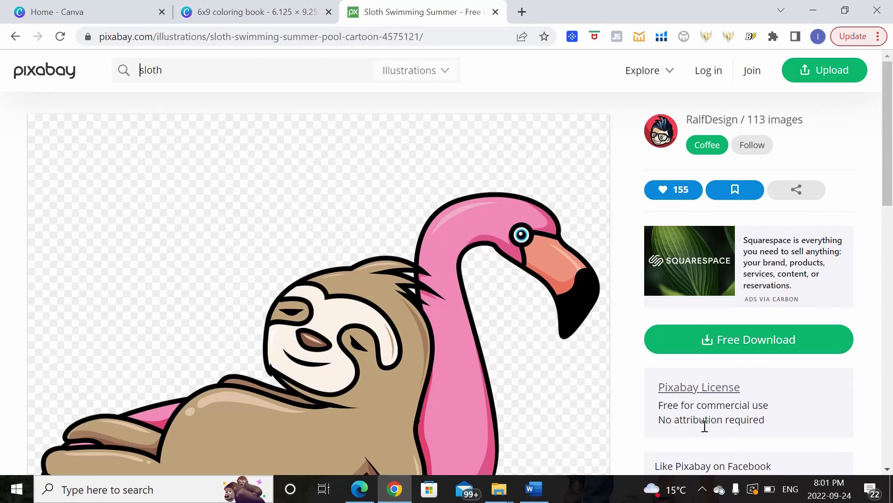
pyautogui.click(744, 343)
pyautogui.click(722, 294)
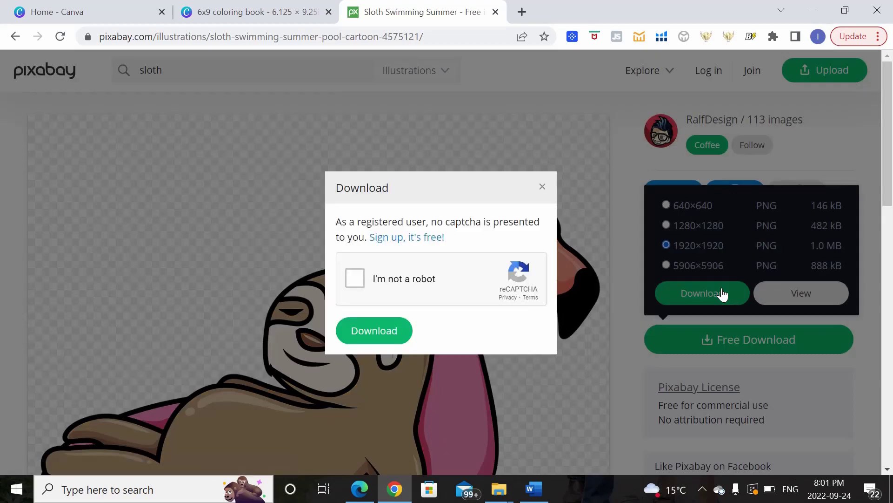
pyautogui.click(365, 328)
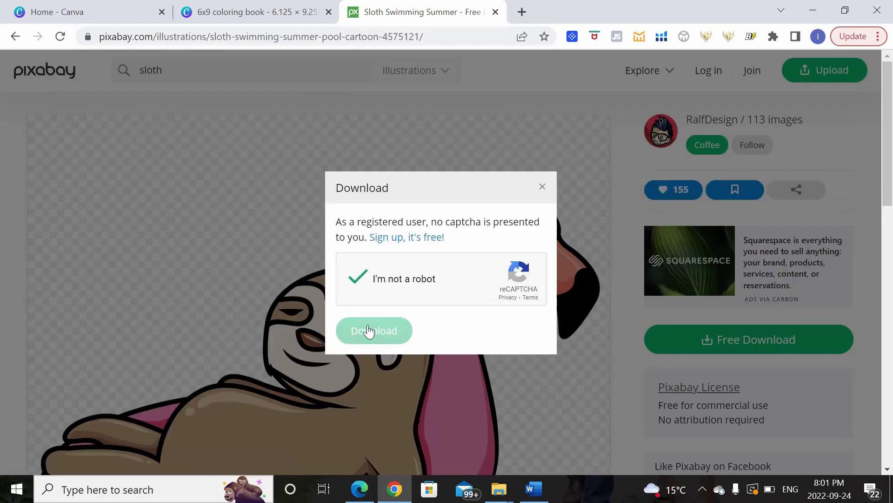
# Step: Go back to the sloth results and download the sloth sleeping on a cup as a 1920×1920 PNG
pyautogui.click(15, 37)
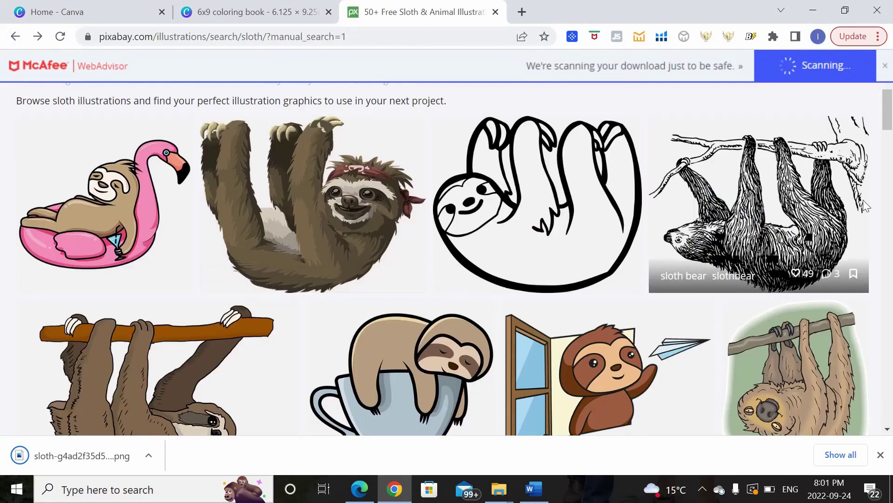
pyautogui.scroll(-2, 874, 158)
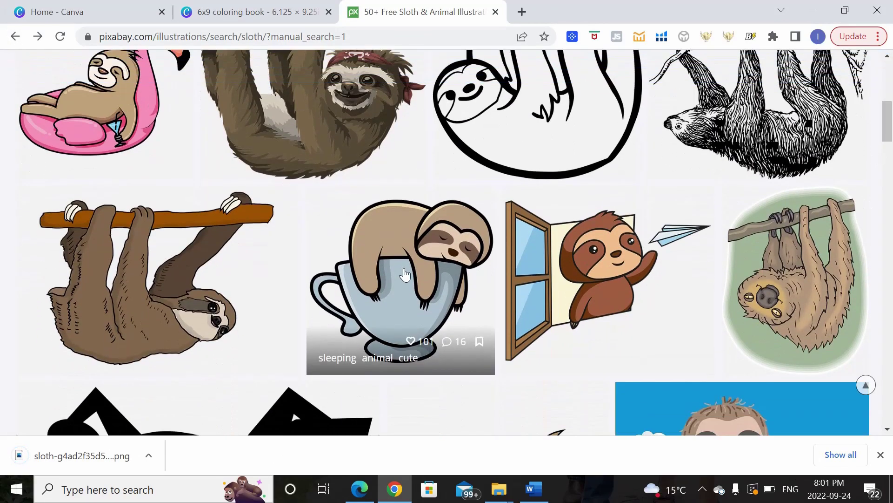
pyautogui.click(410, 252)
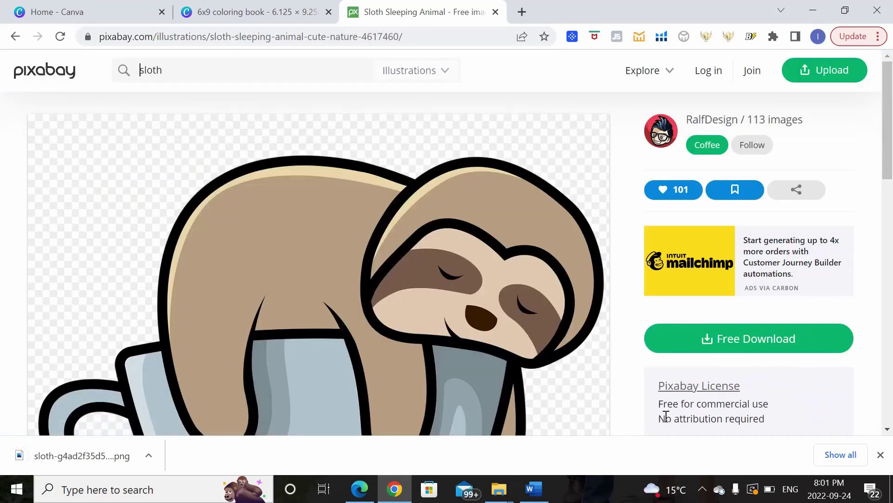
pyautogui.click(769, 346)
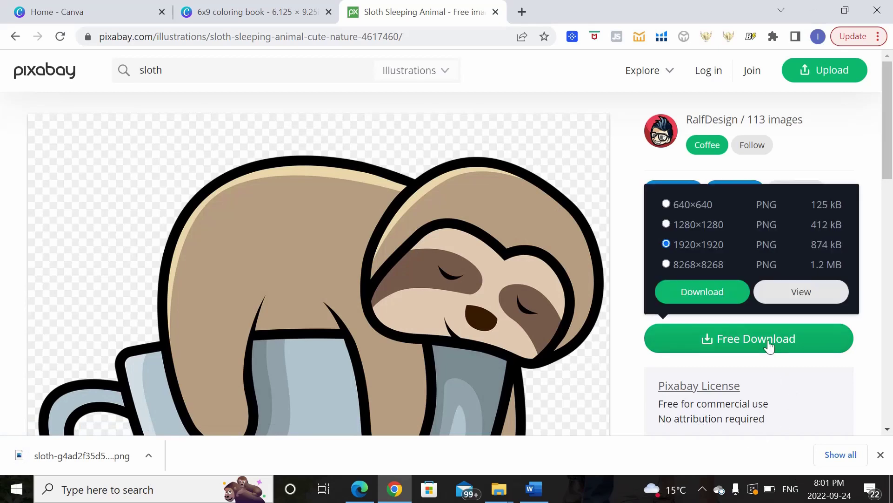
pyautogui.click(721, 291)
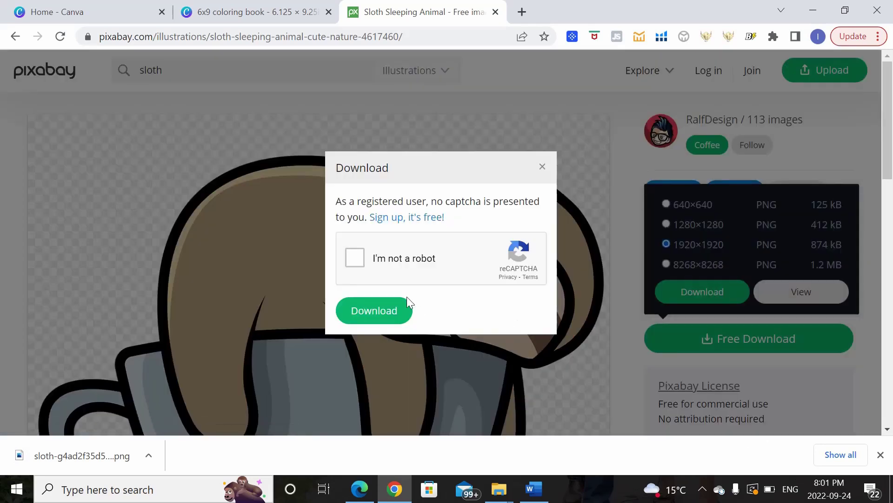
pyautogui.click(365, 313)
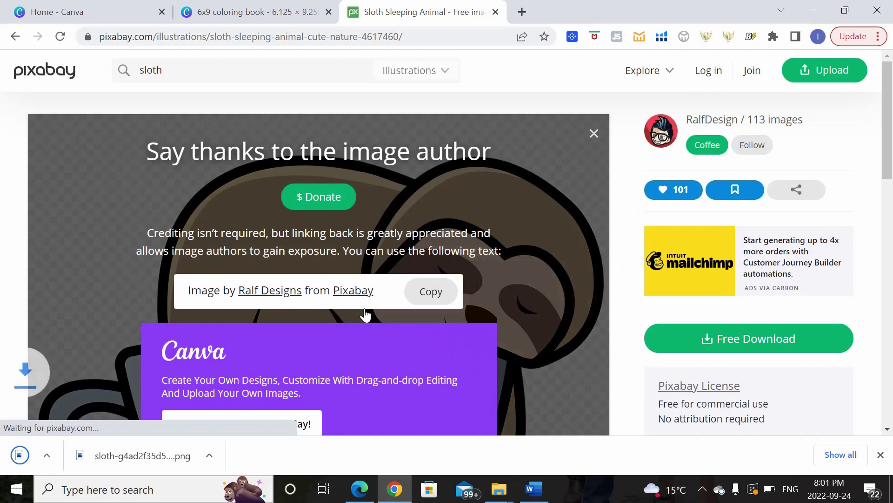
# Step: Go back to the sloth results and download the sloth at the window with a paper plane as a 1920×1698 PNG
pyautogui.click(16, 36)
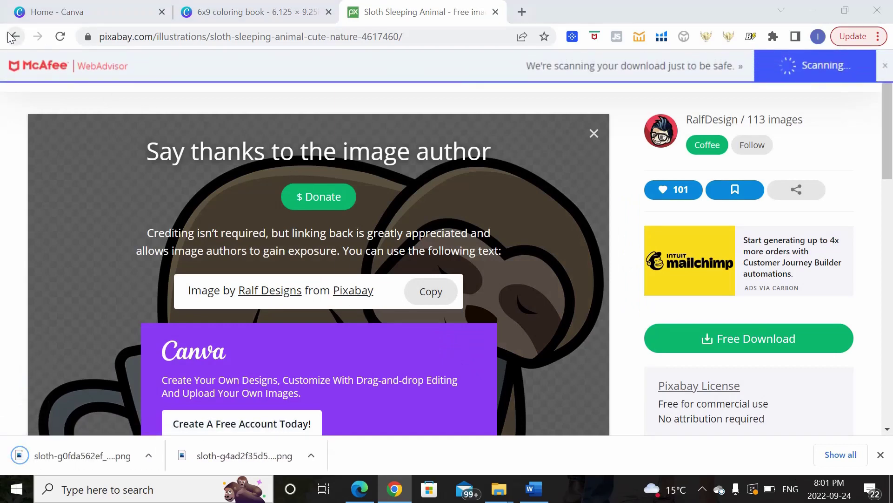
pyautogui.click(569, 253)
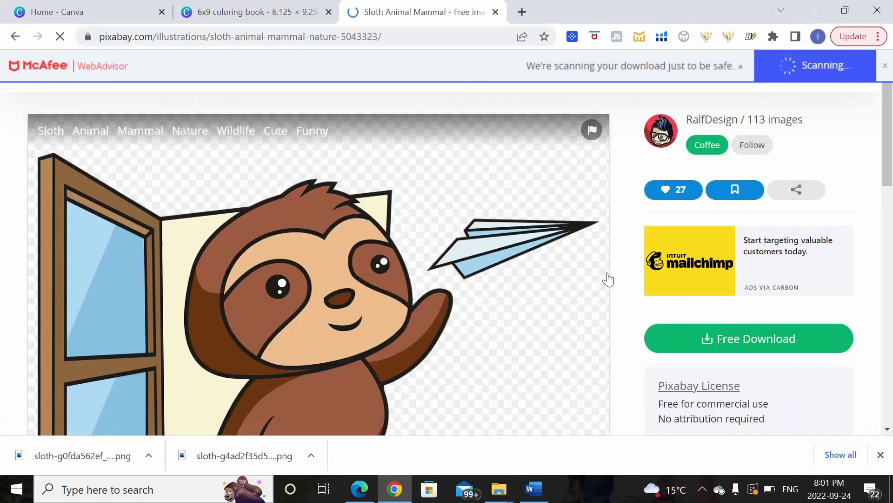
pyautogui.scroll(-1, 791, 209)
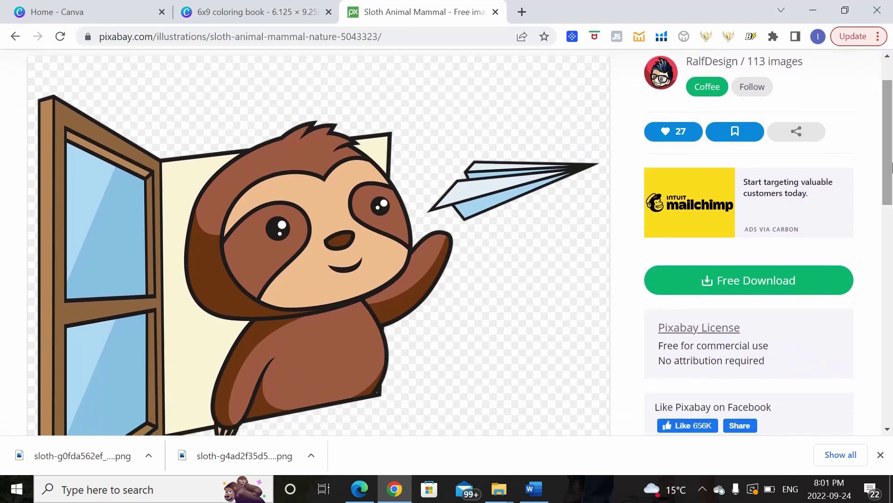
pyautogui.click(729, 276)
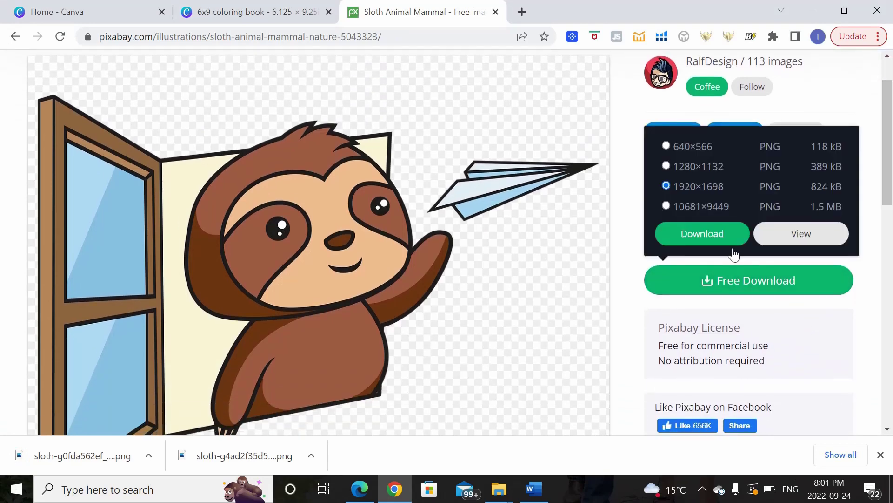
pyautogui.click(719, 235)
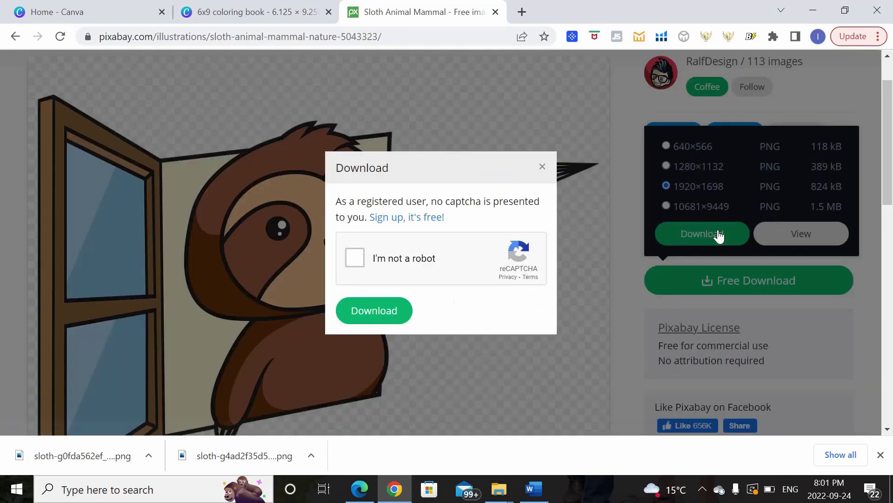
pyautogui.click(353, 257)
pyautogui.click(372, 308)
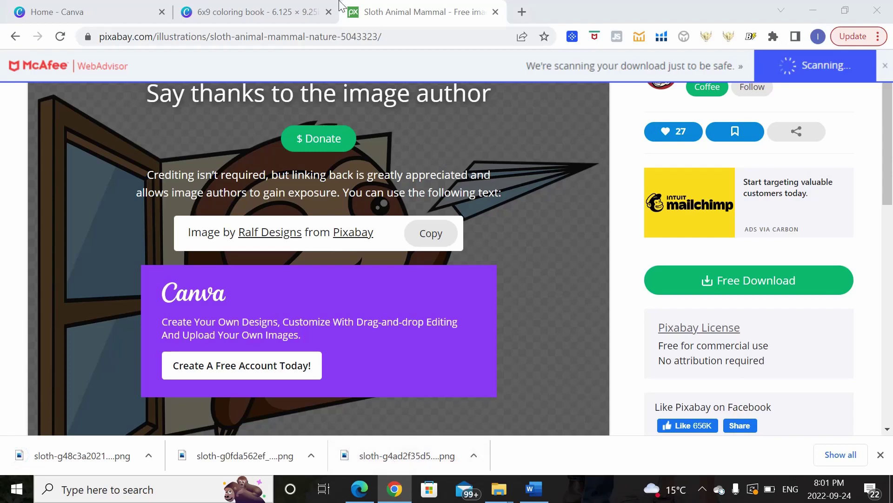
# Step: Switch back to the Canva coloring book, duplicate page 1 and delete the outline sloth from page 1
pyautogui.click(256, 12)
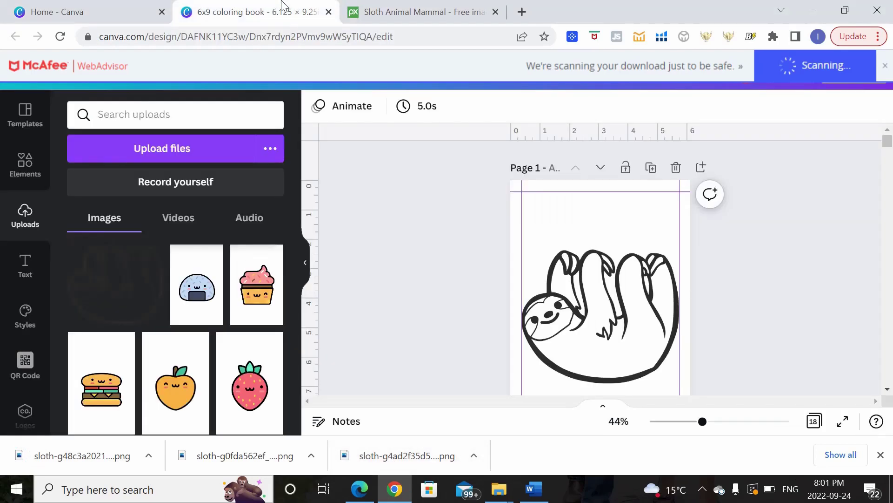
pyautogui.click(651, 169)
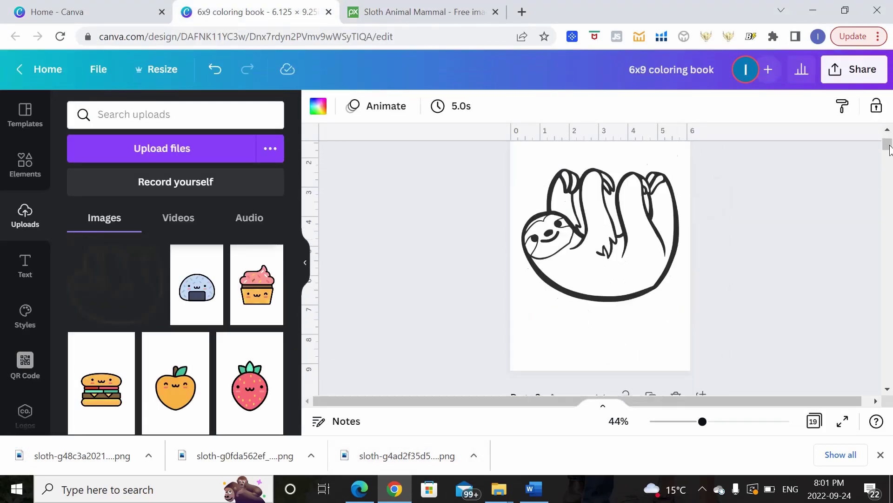
pyautogui.click(613, 289)
pyautogui.press('Delete')
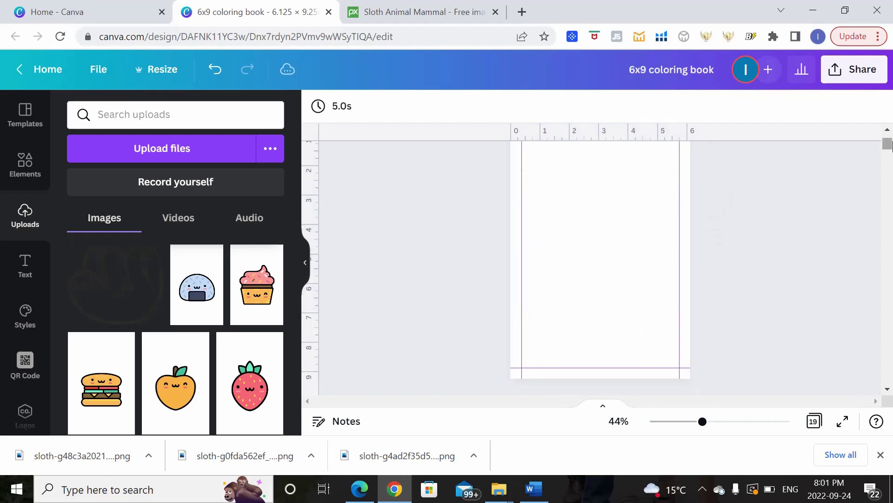
pyautogui.scroll(2, 604, 297)
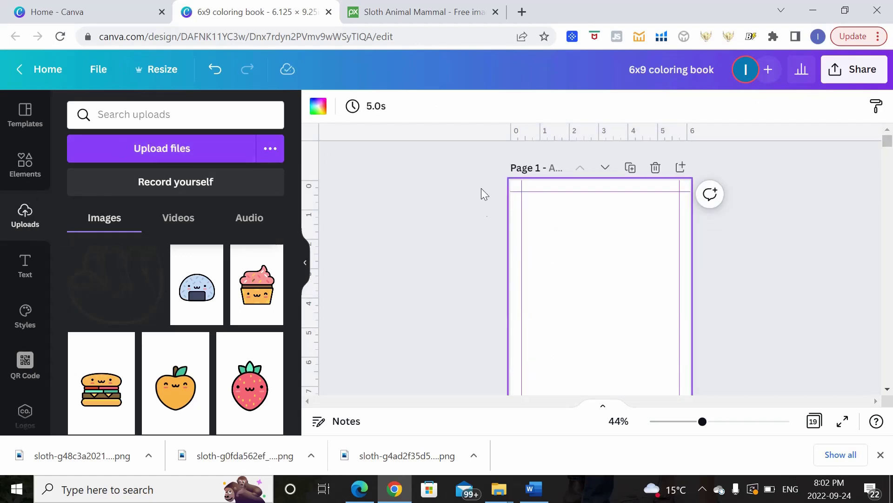
# Step: Upload the files sloth-g48c3a2021_1920, sloth-g0fda562ef_1920 and sloth-g4ad2f35d5_1920 from Downloads
pyautogui.click(176, 149)
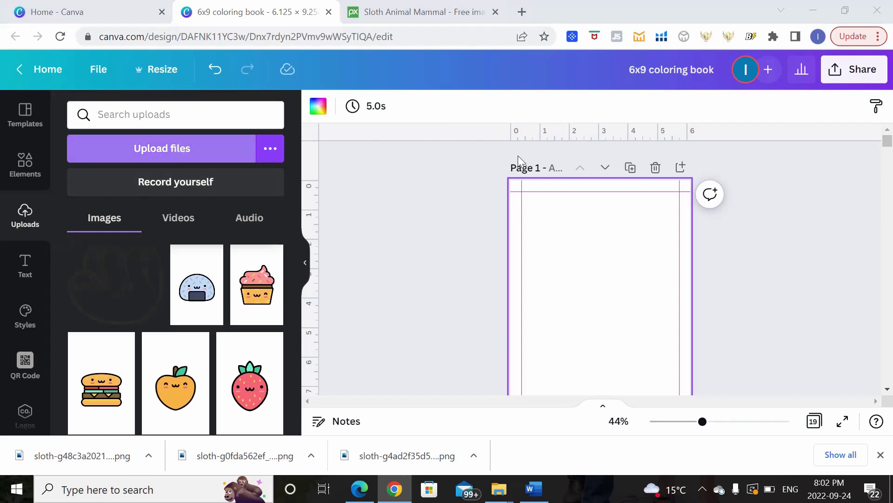
pyautogui.click(358, 285)
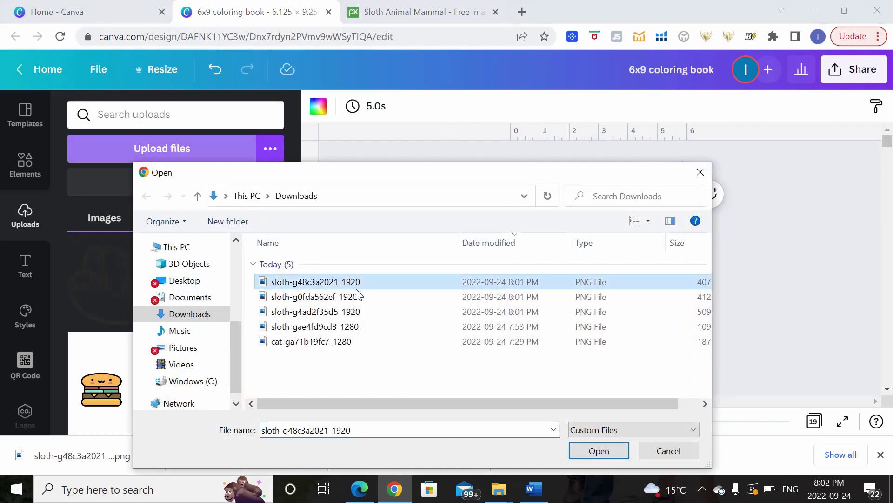
pyautogui.keyDown('shift'); pyautogui.click(355, 312); pyautogui.keyUp('shift')
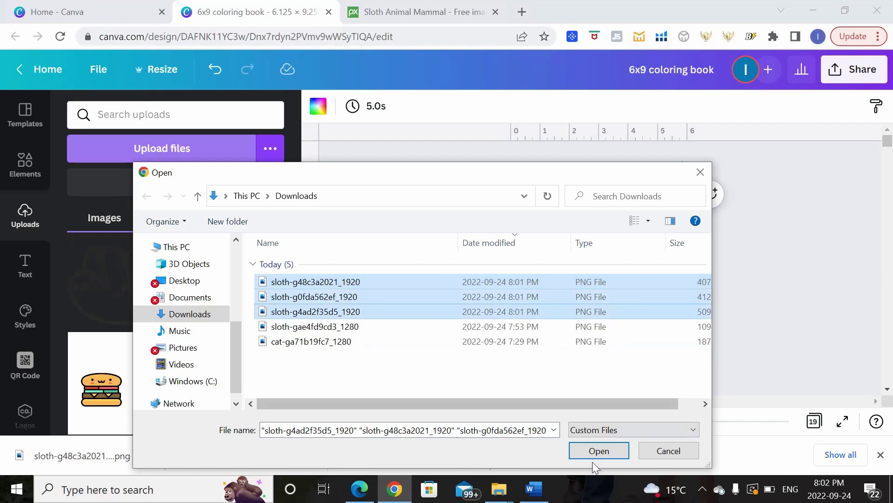
pyautogui.click(580, 450)
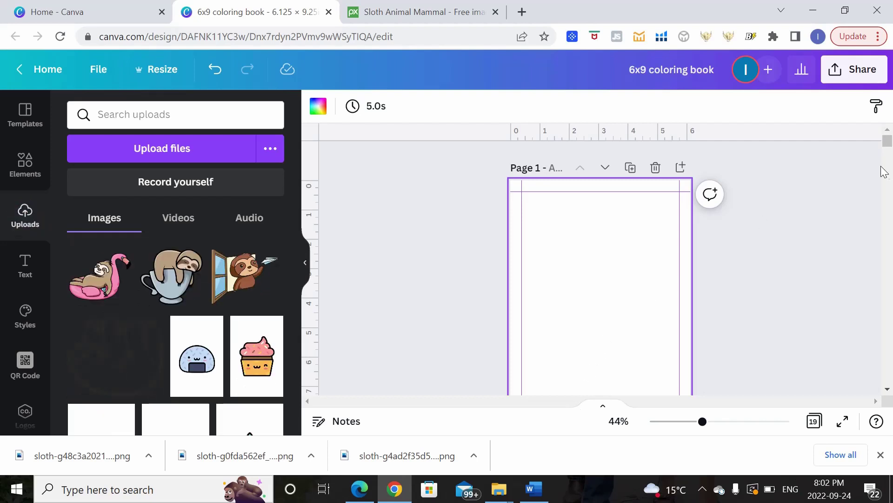
# Step: Add the sloth-on-a-cup image to page 1, enlarge it to fill the width between the side margins and move it toward the page's middle
pyautogui.click(887, 389)
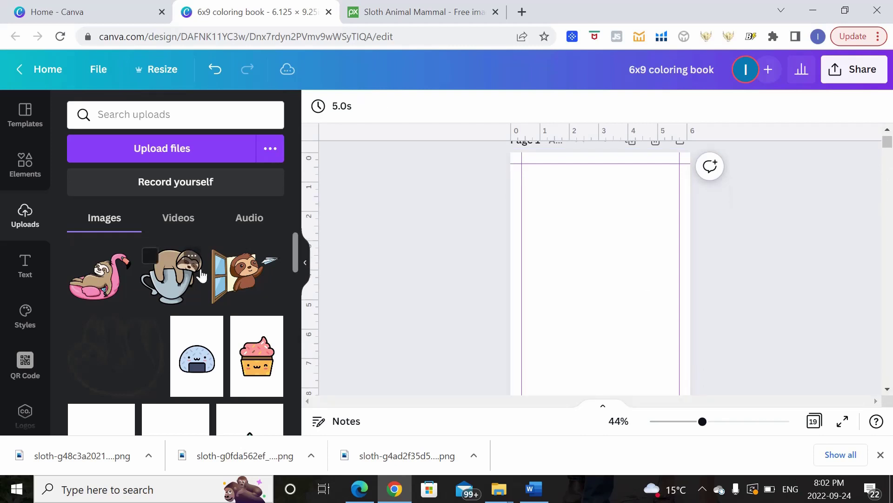
pyautogui.click(166, 283)
pyautogui.moveTo(573, 272); pyautogui.dragTo(559, 235)
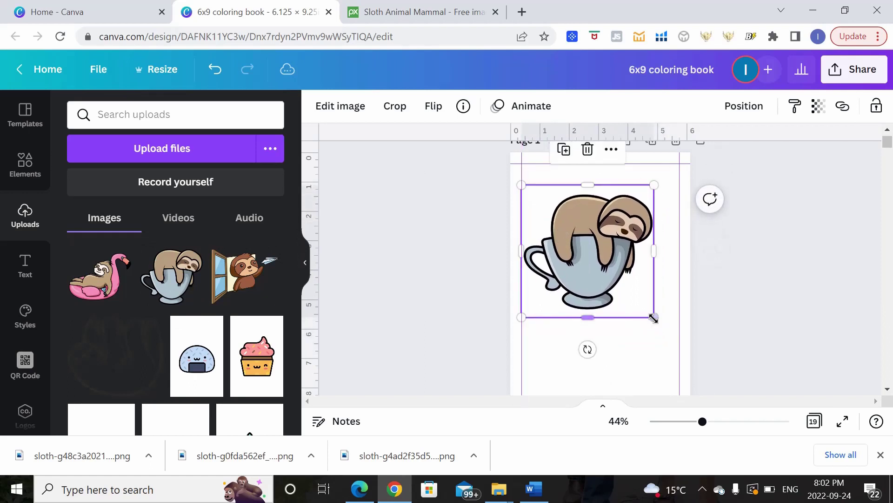
pyautogui.moveTo(654, 317); pyautogui.dragTo(679, 342)
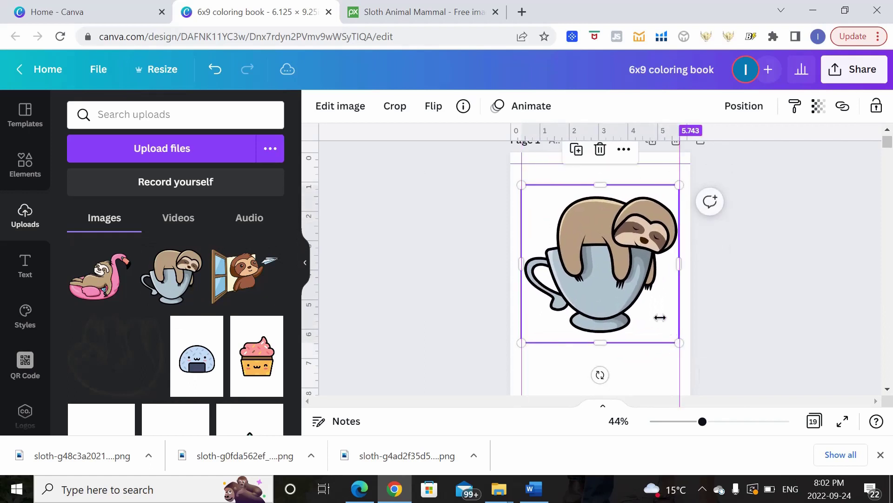
pyautogui.moveTo(608, 281); pyautogui.dragTo(608, 298)
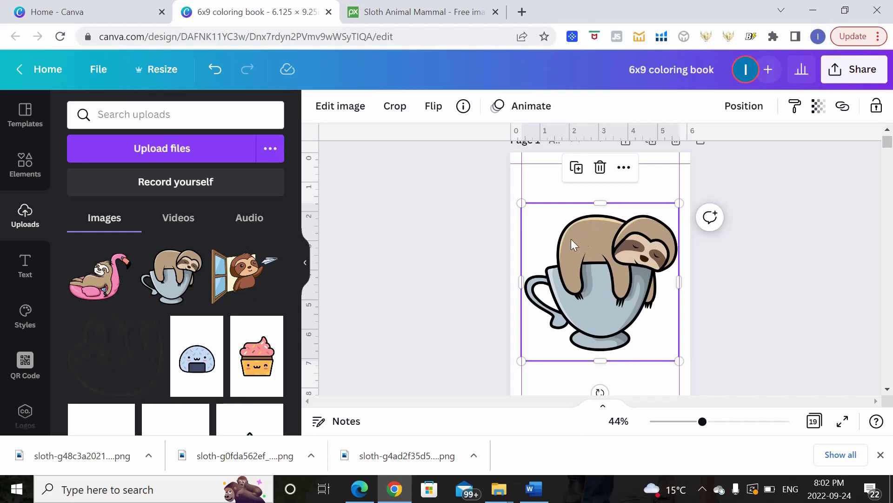
# Step: Apply the Classic filter from the Photogenic Mono effects to the sloth-on-a-cup image on page 1
pyautogui.click(718, 275)
pyautogui.click(574, 265)
pyautogui.click(348, 116)
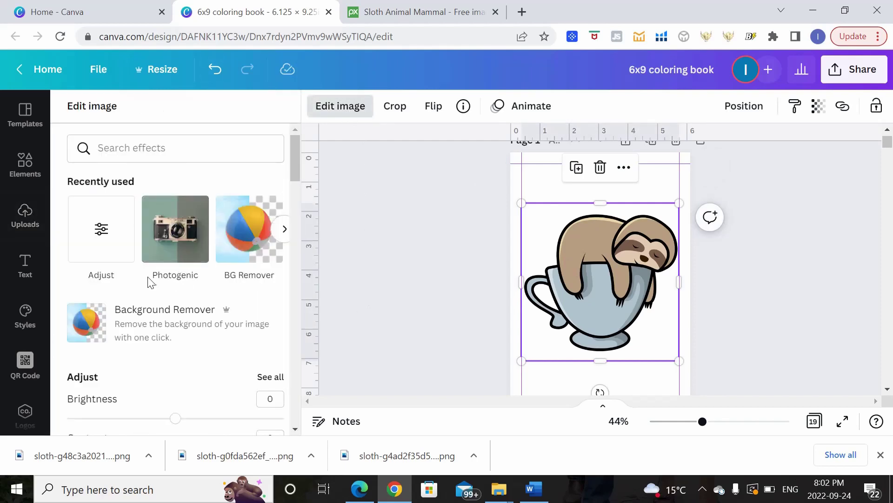
pyautogui.click(156, 225)
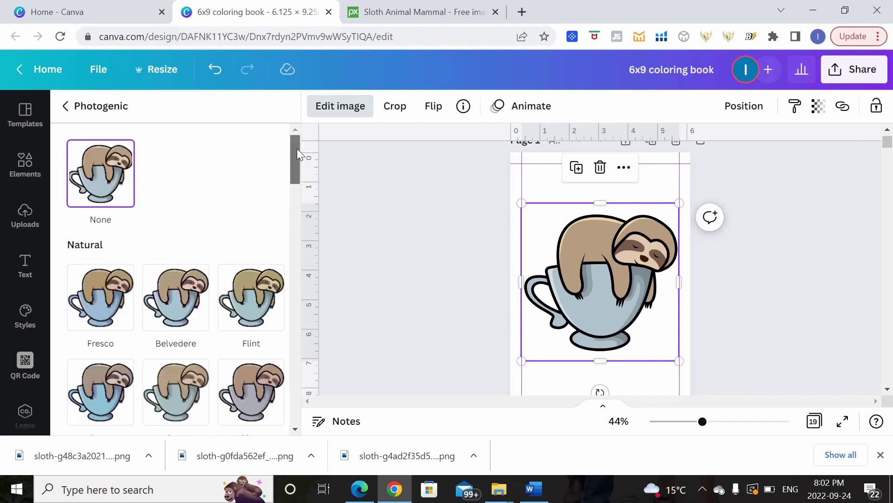
pyautogui.moveTo(297, 148); pyautogui.dragTo(309, 354)
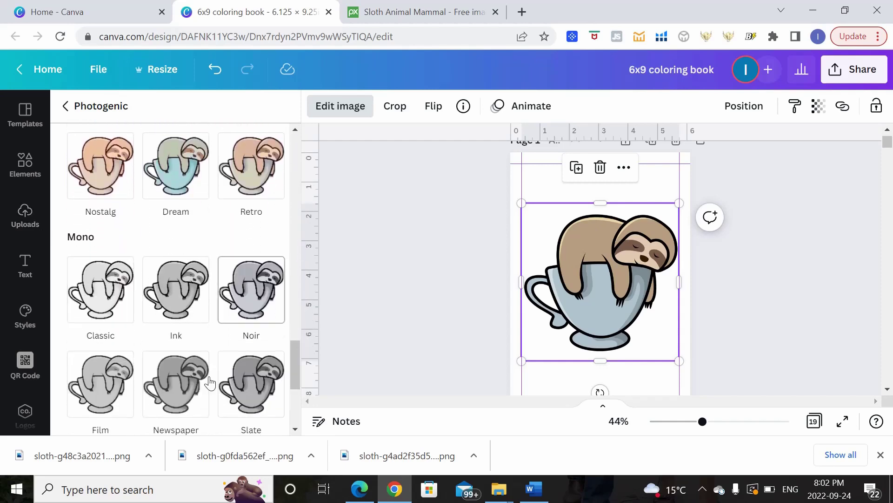
pyautogui.click(116, 314)
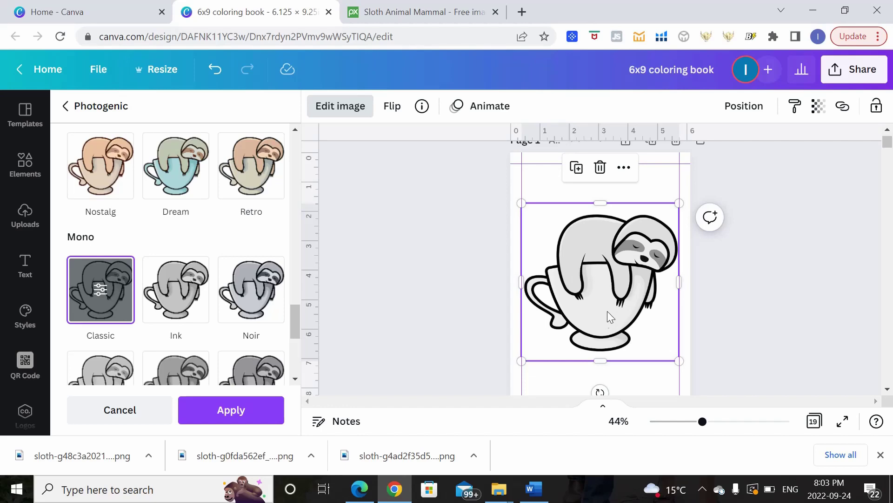
pyautogui.click(231, 411)
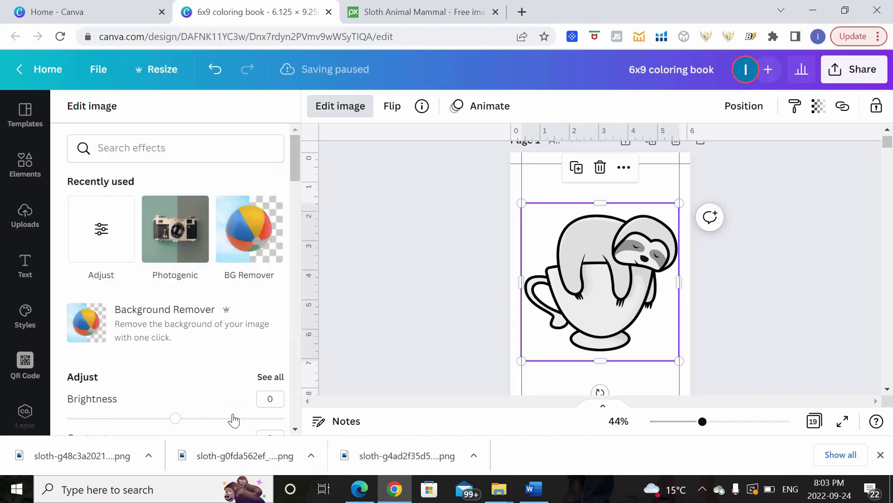
pyautogui.press('Escape')
pyautogui.click(537, 194)
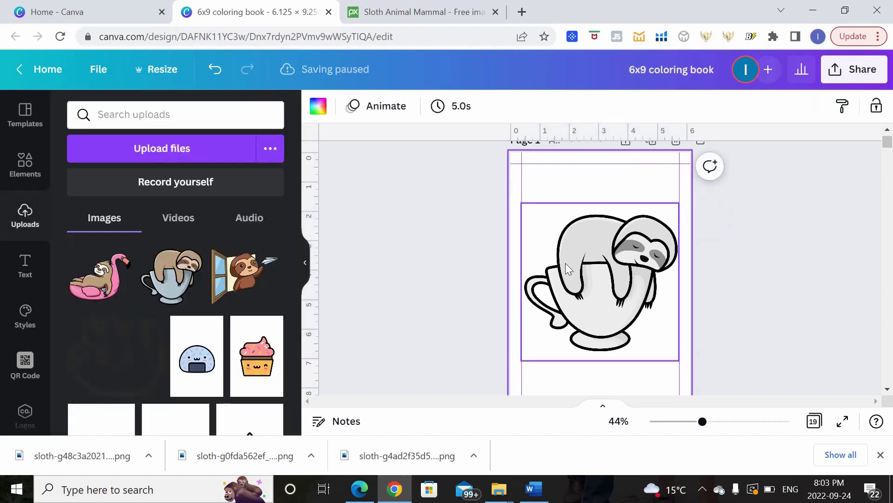
# Step: Adjust the sloth-on-a-cup image by setting its contrast to 100
pyautogui.click(565, 263)
pyautogui.click(341, 114)
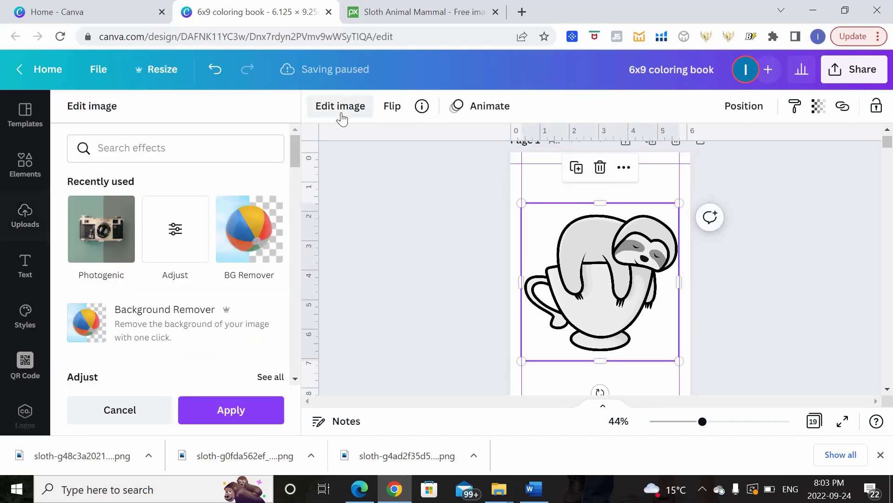
pyautogui.click(178, 235)
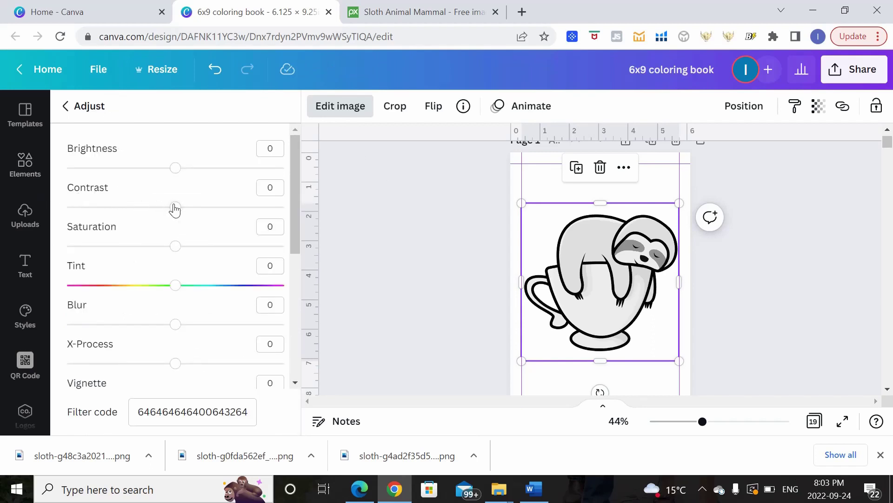
pyautogui.moveTo(177, 208); pyautogui.dragTo(284, 207)
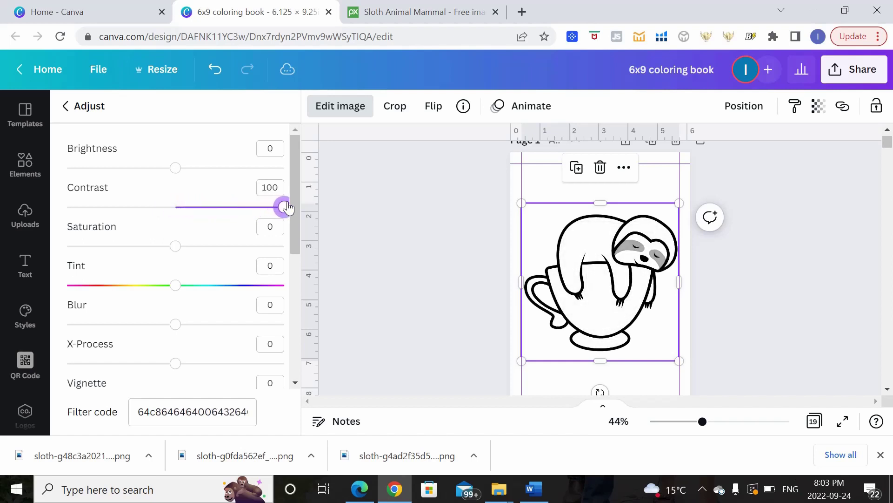
pyautogui.click(762, 293)
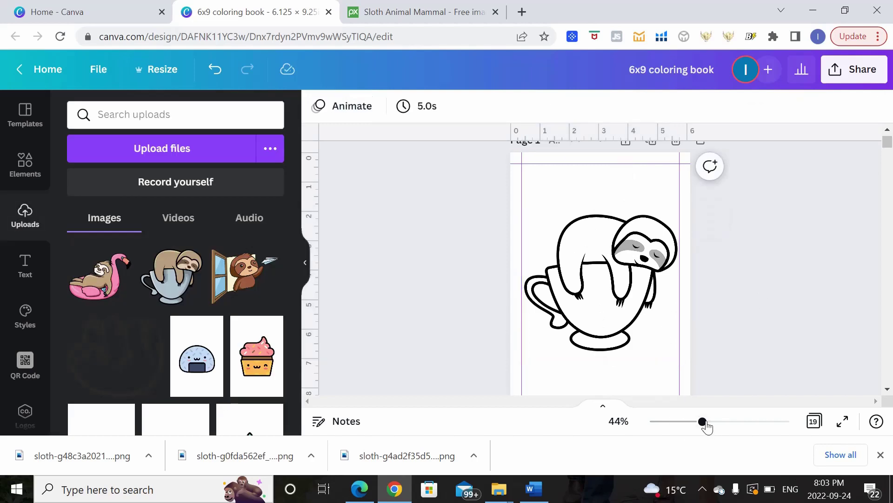
# Step: Add the recently used black-and-white floral line pattern to page 1 and enlarge it to cover the whole page
pyautogui.moveTo(707, 426)
pyautogui.mouseDown()
pyautogui.moveTo(738, 426)
pyautogui.moveTo(697, 422)
pyautogui.mouseUp()
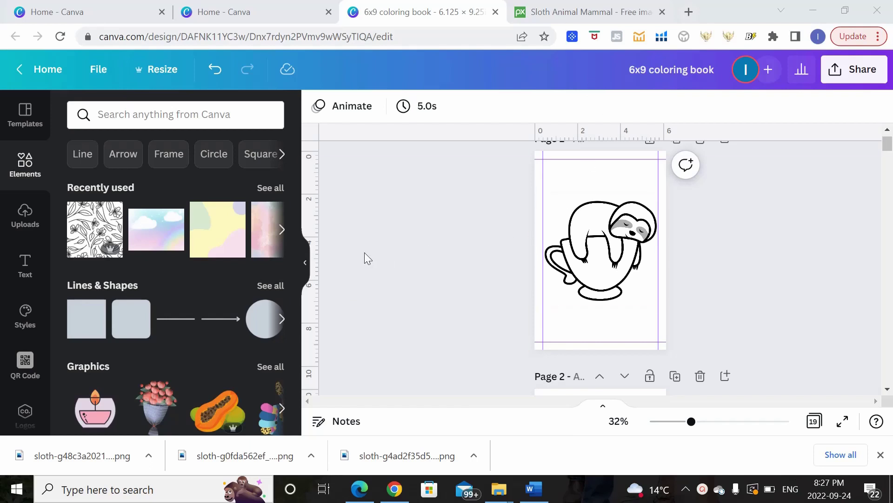
pyautogui.click(95, 229)
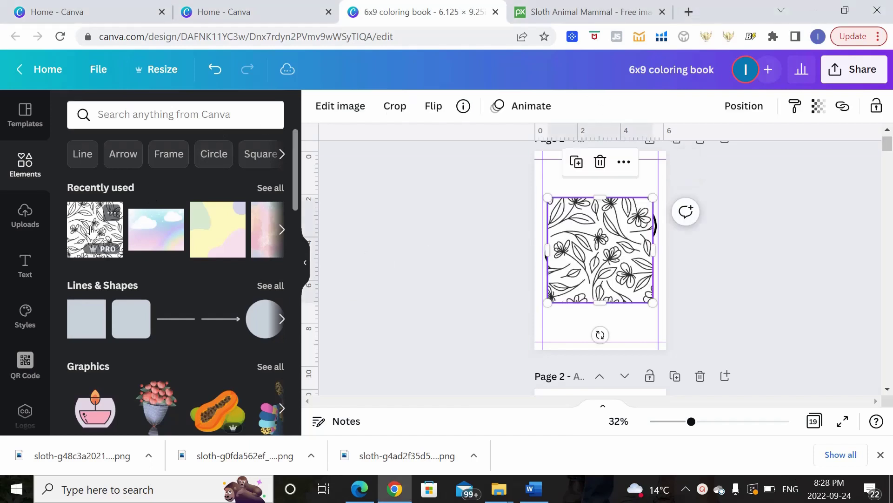
pyautogui.moveTo(600, 252); pyautogui.dragTo(578, 205)
pyautogui.moveTo(630, 255); pyautogui.dragTo(663, 426)
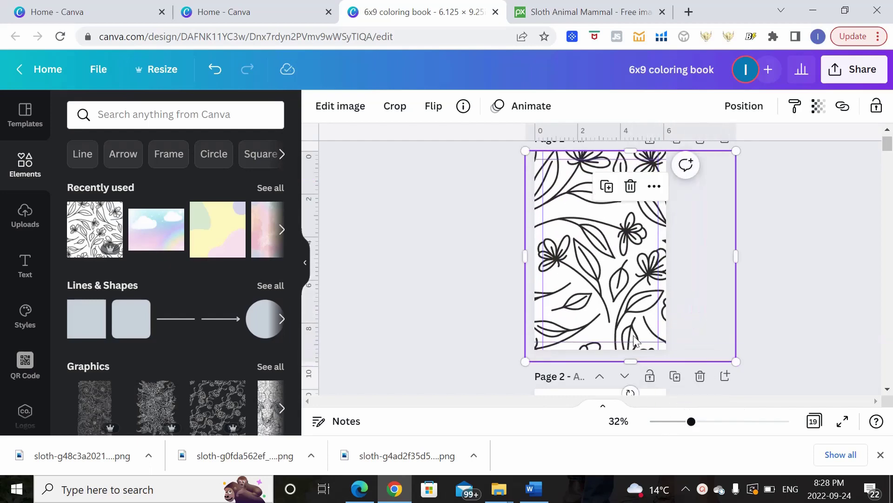
# Step: Send the floral pattern to the back, behind the sloth on the cup
pyautogui.rightClick(633, 338)
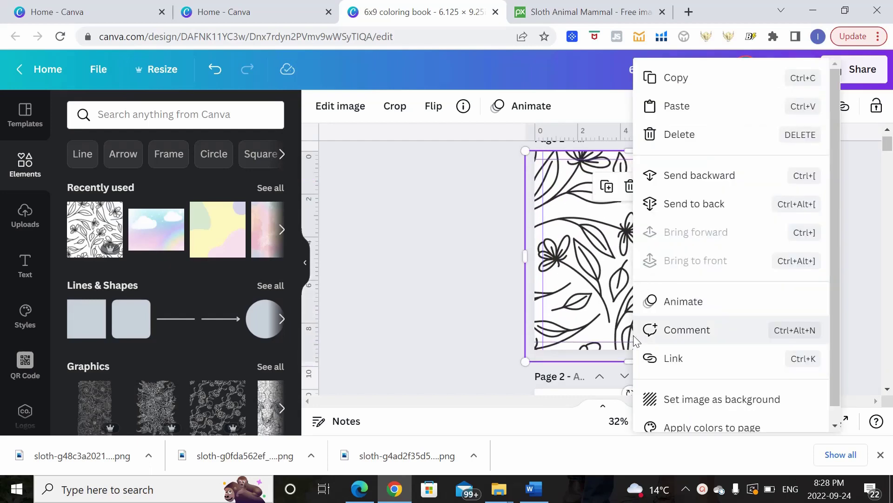
pyautogui.click(698, 207)
pyautogui.moveTo(691, 426)
pyautogui.mouseDown()
pyautogui.moveTo(730, 430)
pyautogui.moveTo(701, 421)
pyautogui.mouseUp()
pyautogui.moveTo(887, 137)
pyautogui.mouseDown()
pyautogui.moveTo(890, 155)
pyautogui.moveTo(889, 140)
pyautogui.mouseUp()
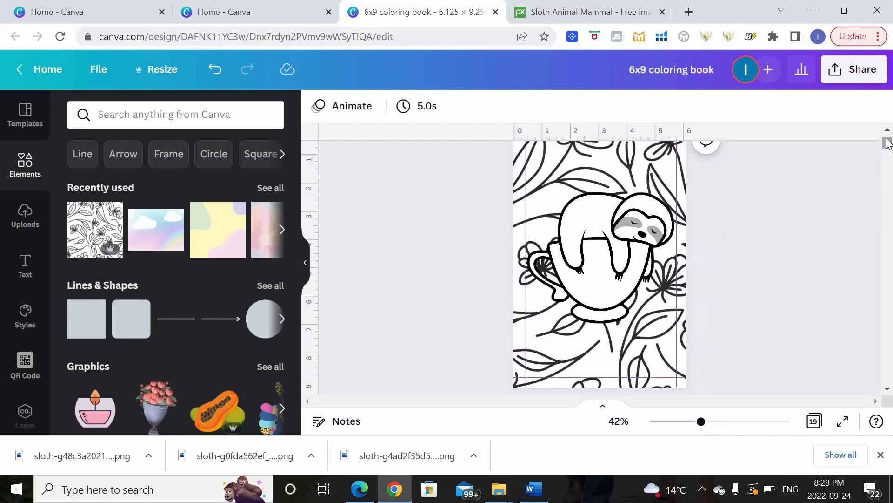